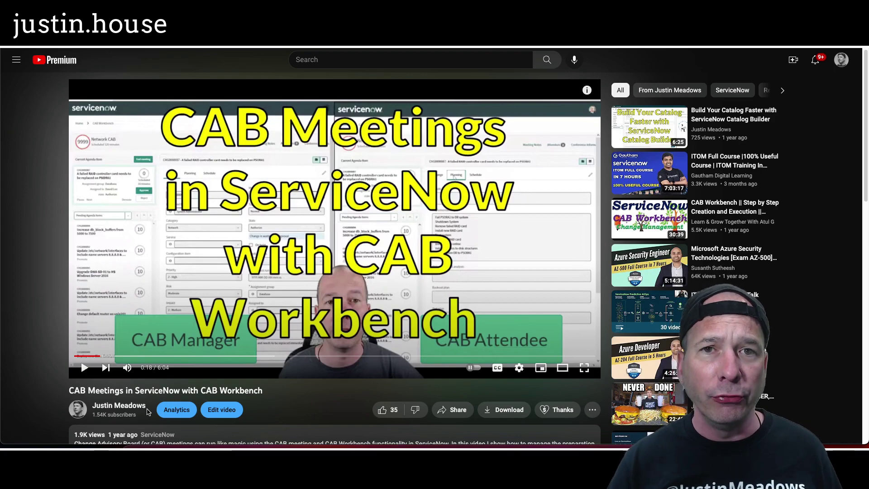
# Highlight the comment asking about impacted services, including its closing request
pyautogui.scroll(-8, 33, 359)
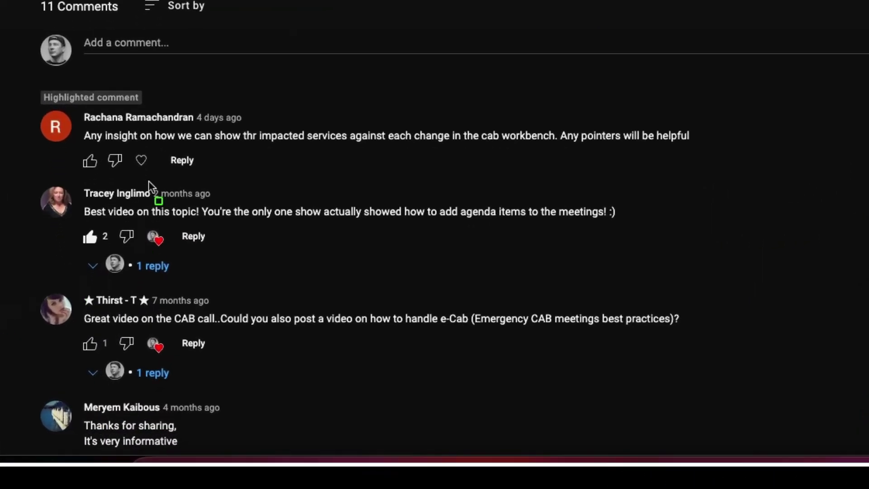
pyautogui.moveTo(47, 207); pyautogui.dragTo(431, 271)
pyautogui.moveTo(630, 171)
pyautogui.mouseDown()
pyautogui.moveTo(818, 145)
pyautogui.moveTo(751, 148)
pyautogui.mouseUp()
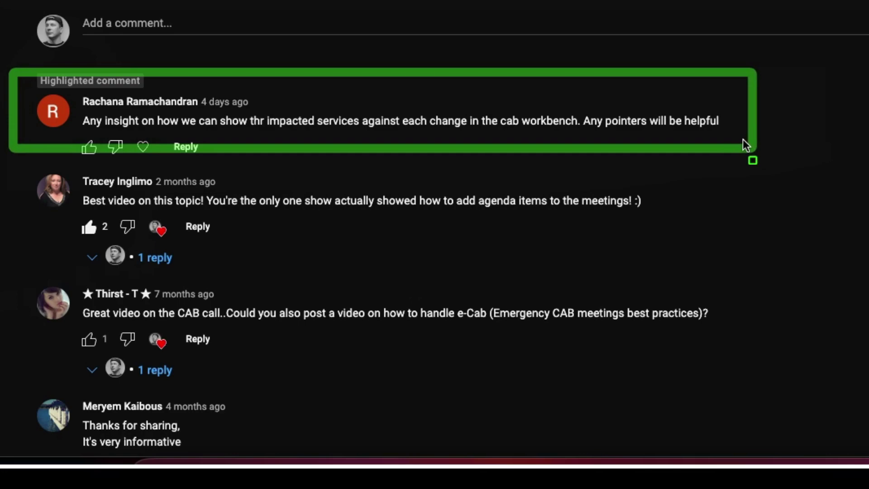
pyautogui.moveTo(565, 86); pyautogui.dragTo(733, 140)
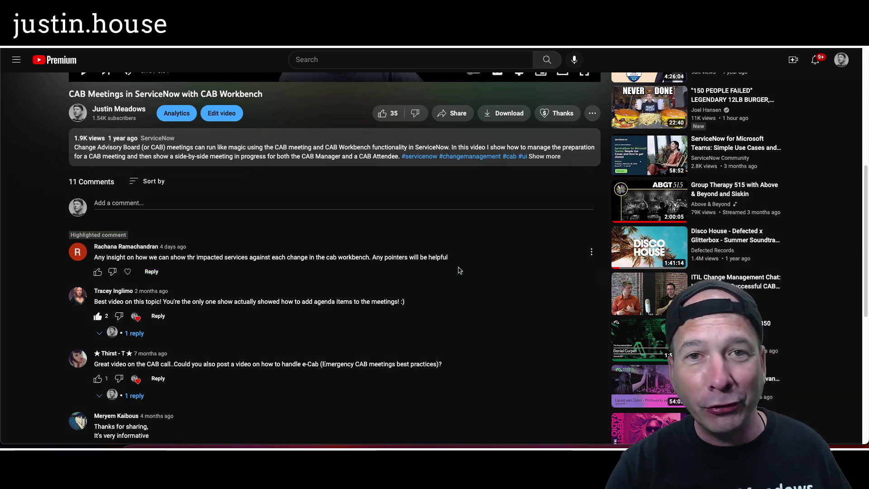
pyautogui.scroll(6, 464, 322)
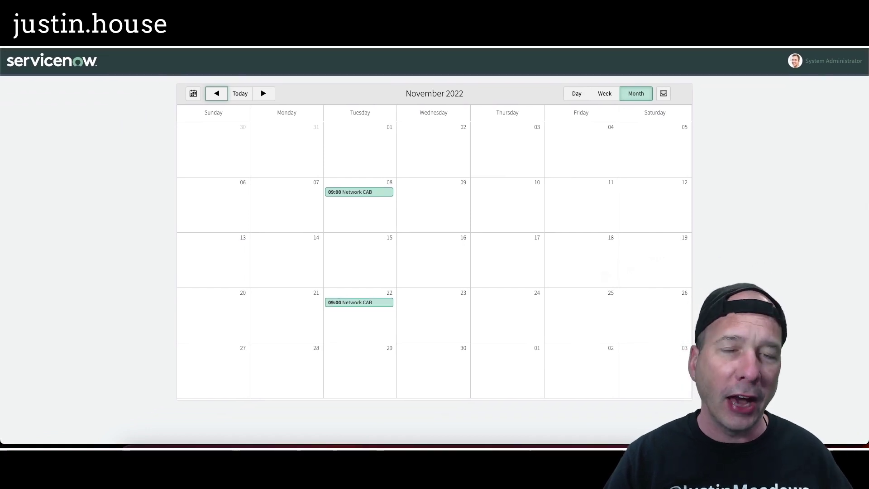
# Open the Nov 08 Network CAB meeting in CAB Workbench and select CHG0000070
pyautogui.click(352, 197)
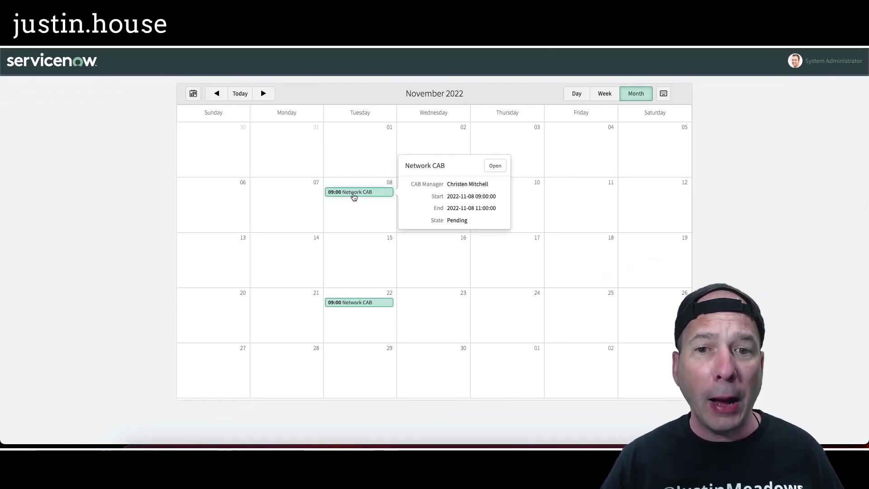
pyautogui.click(494, 165)
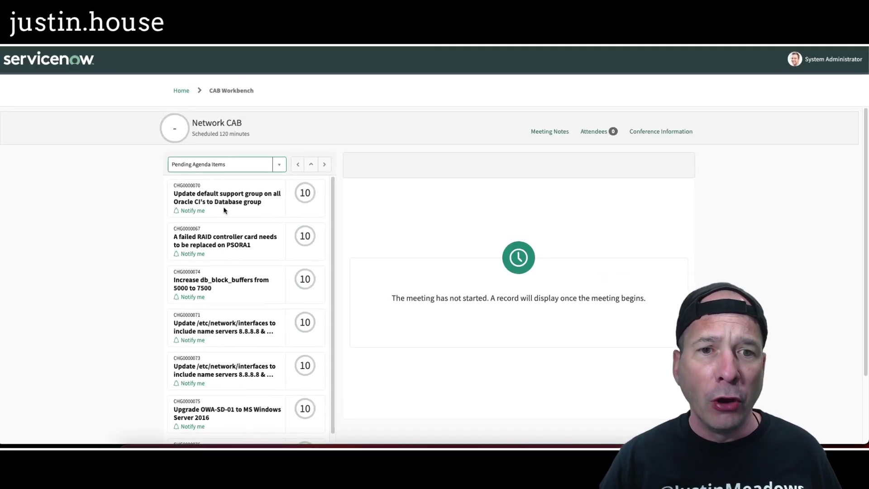
pyautogui.click(227, 213)
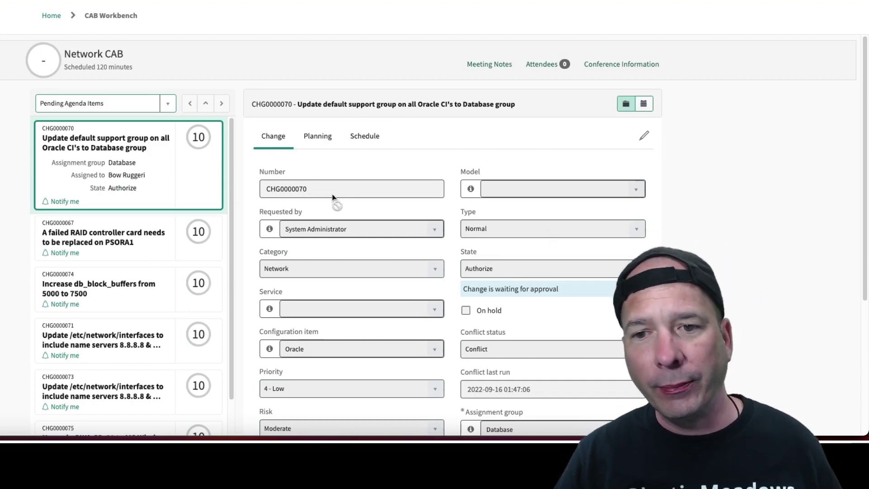
# Outline the empty Service field and the change record's three sections
pyautogui.scroll(-1, 257, 244)
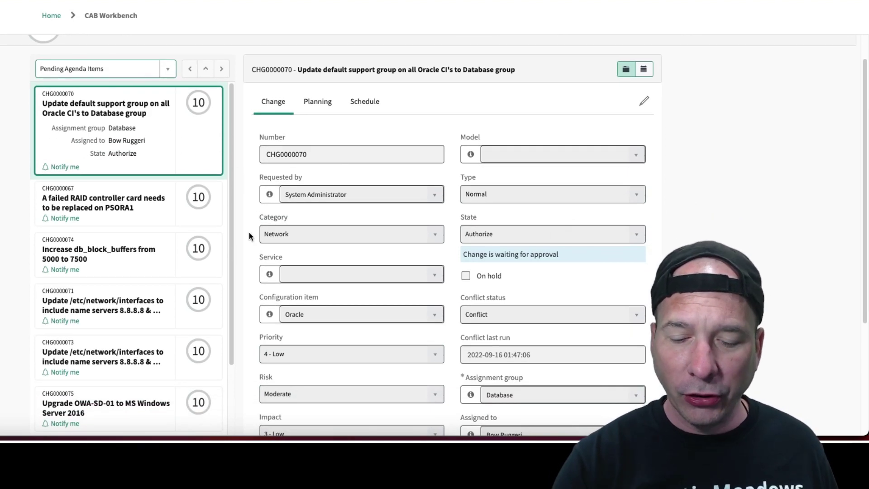
pyautogui.moveTo(259, 255)
pyautogui.mouseDown()
pyautogui.moveTo(428, 337)
pyautogui.moveTo(449, 298)
pyautogui.mouseUp()
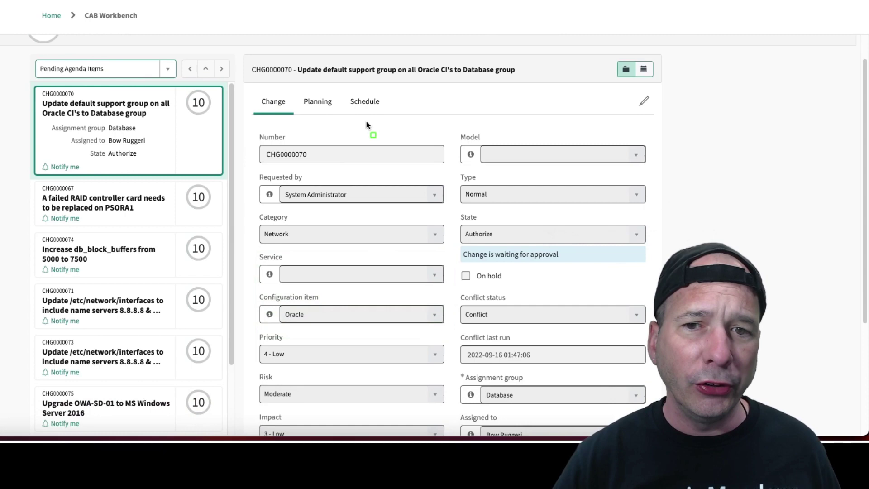
pyautogui.moveTo(251, 84); pyautogui.dragTo(404, 120)
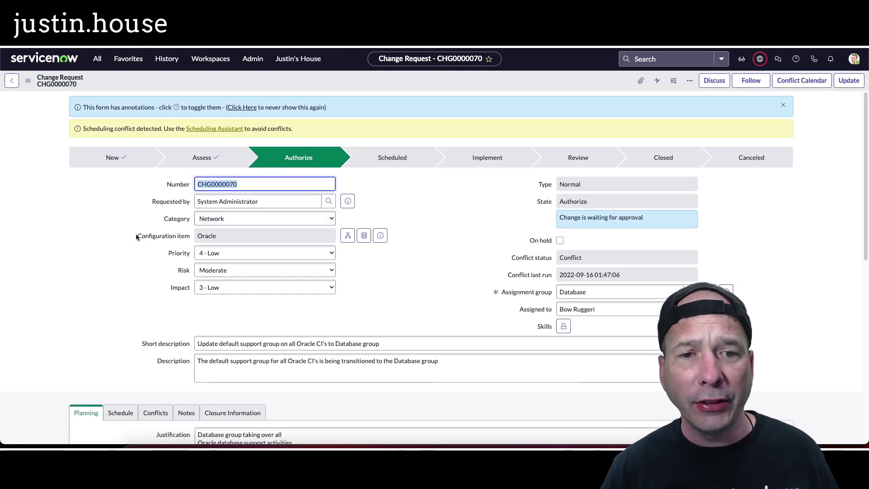
# Switch CHG0000070's form to the cab_workbench view and scroll to the empty Impacted Services/CIs list
pyautogui.scroll(-1, 136, 236)
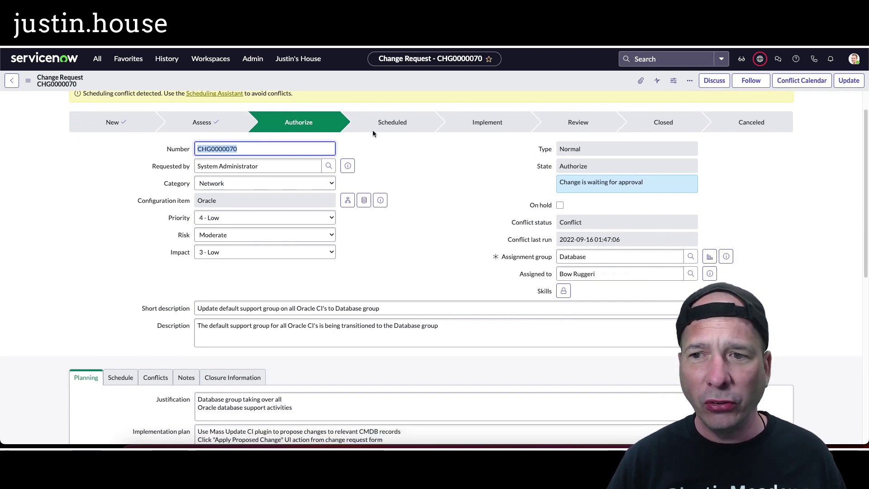
pyautogui.scroll(-1, 206, 256)
pyautogui.scroll(-4, 194, 257)
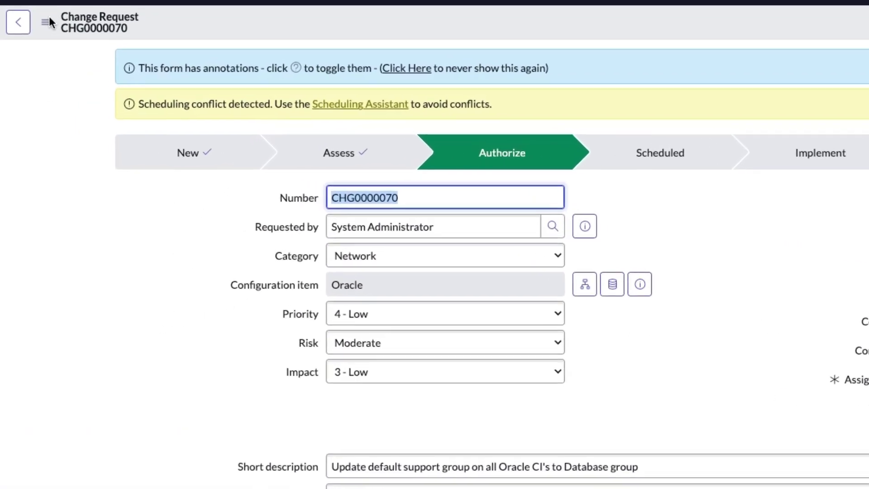
pyautogui.click(28, 81)
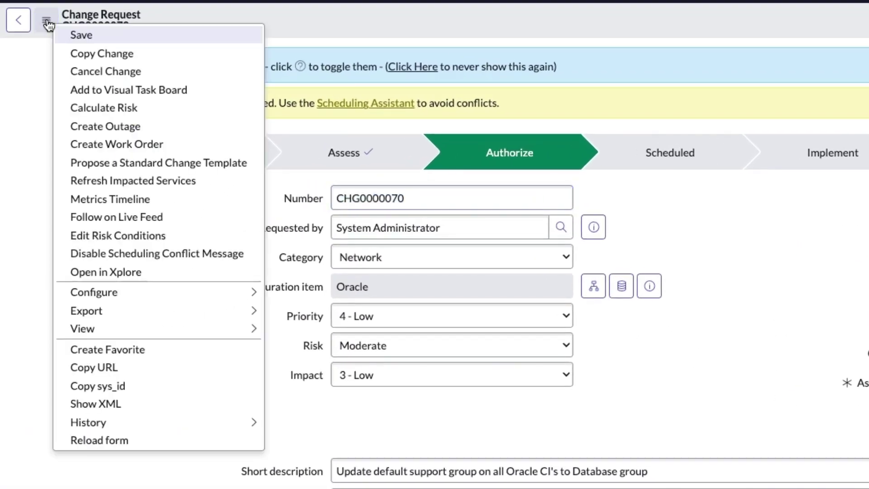
pyautogui.moveTo(126, 327)
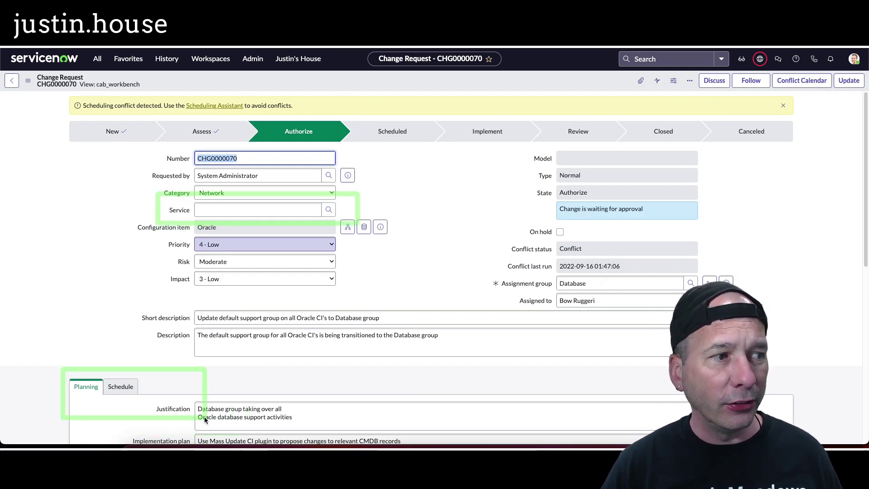
pyautogui.moveTo(172, 409)
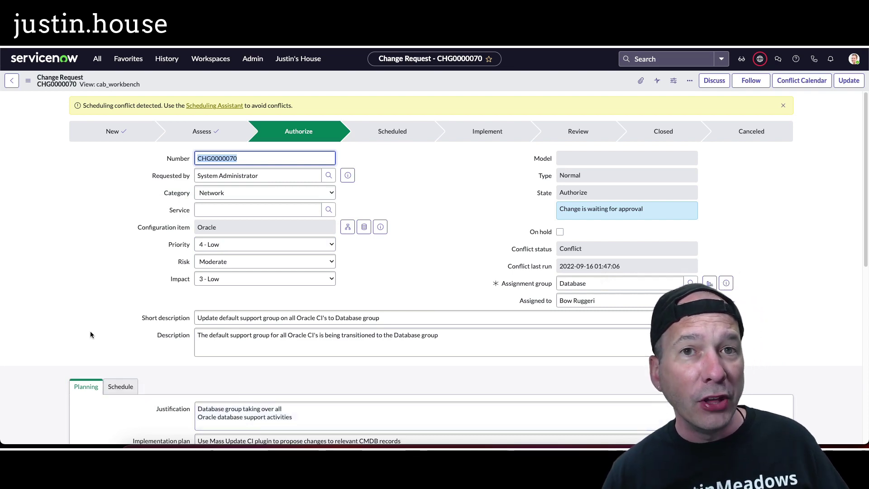
pyautogui.scroll(-8, 77, 263)
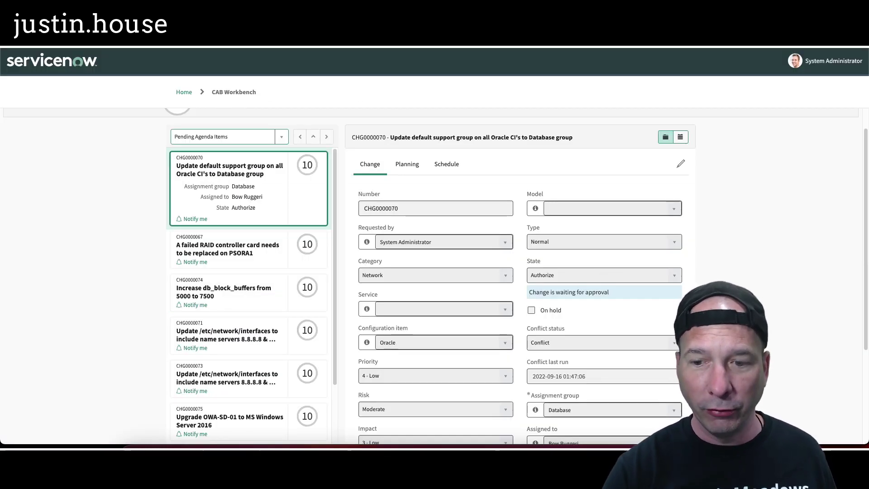
pyautogui.scroll(-3, 497, 404)
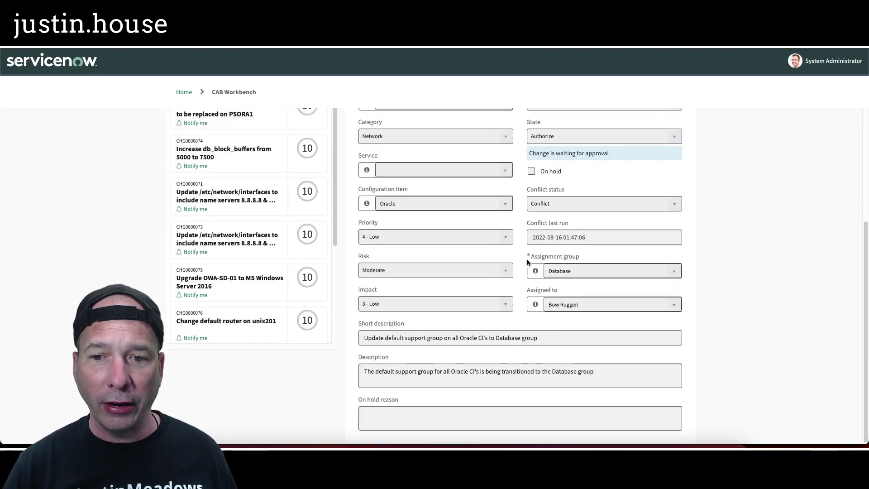
pyautogui.scroll(5, 498, 404)
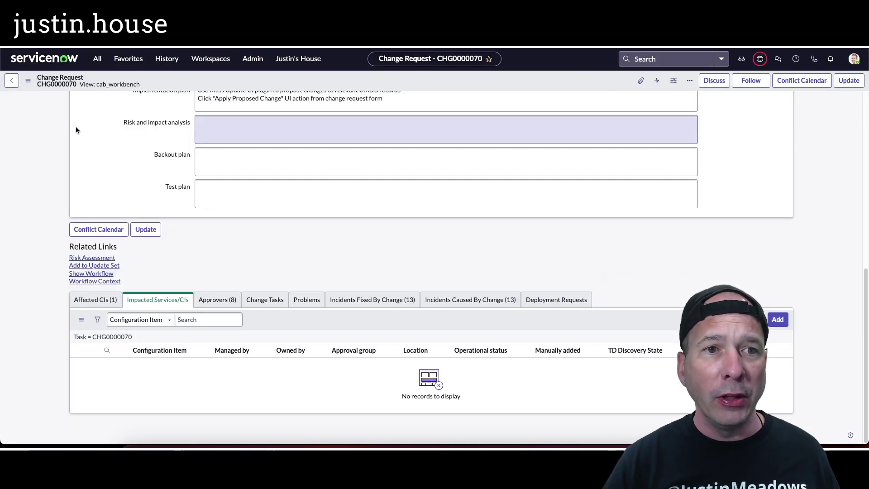
# In Form Layout, create a 'Demo for YouTube' section containing the Active field and save
pyautogui.click(28, 81)
pyautogui.moveTo(108, 239)
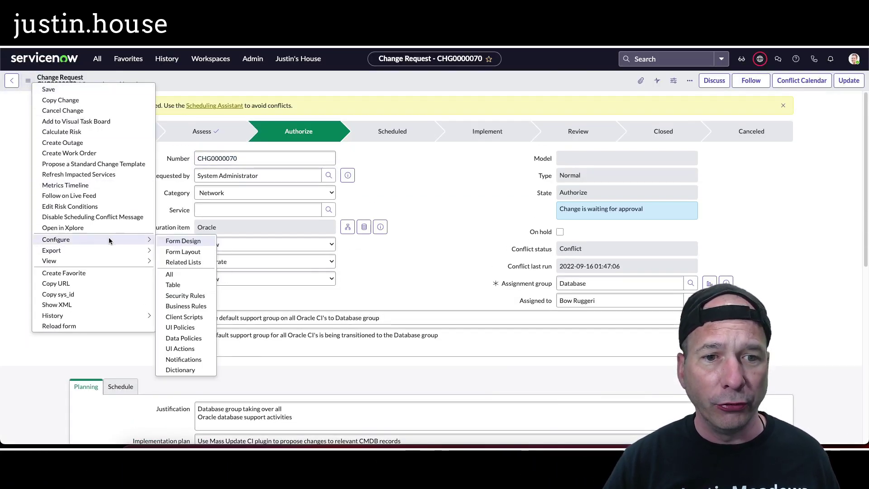
pyautogui.click(193, 252)
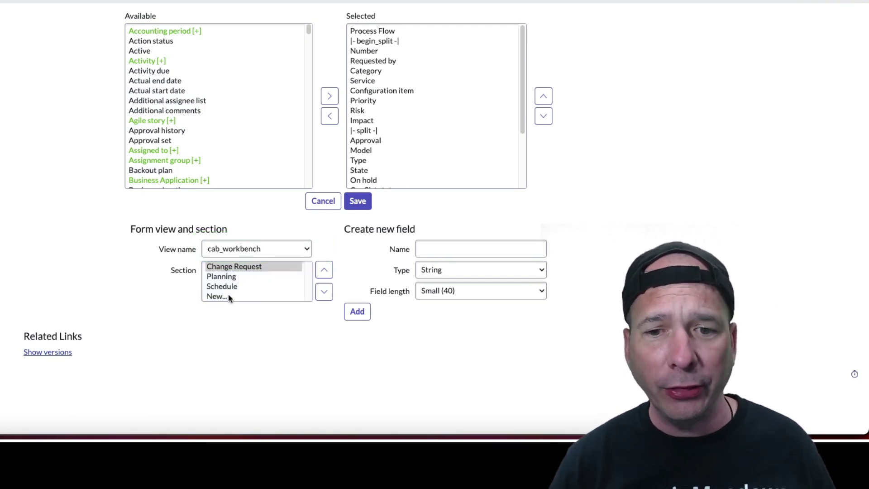
pyautogui.click(216, 296)
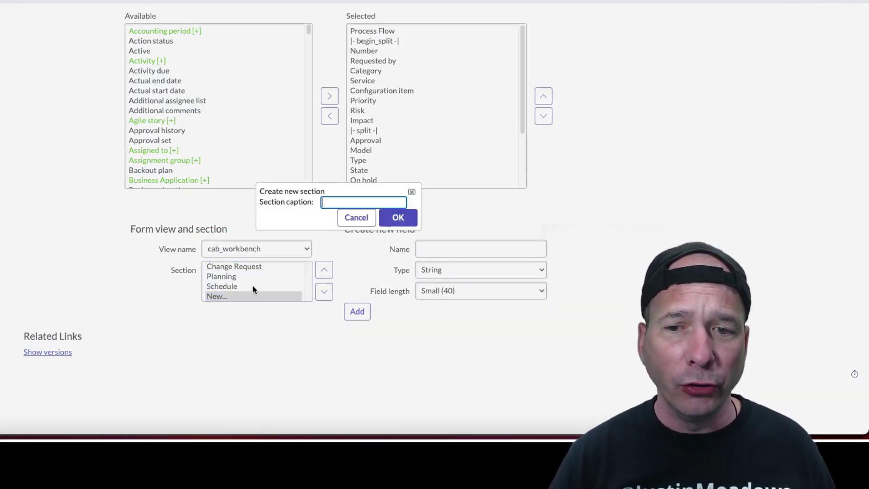
pyautogui.write('Test')
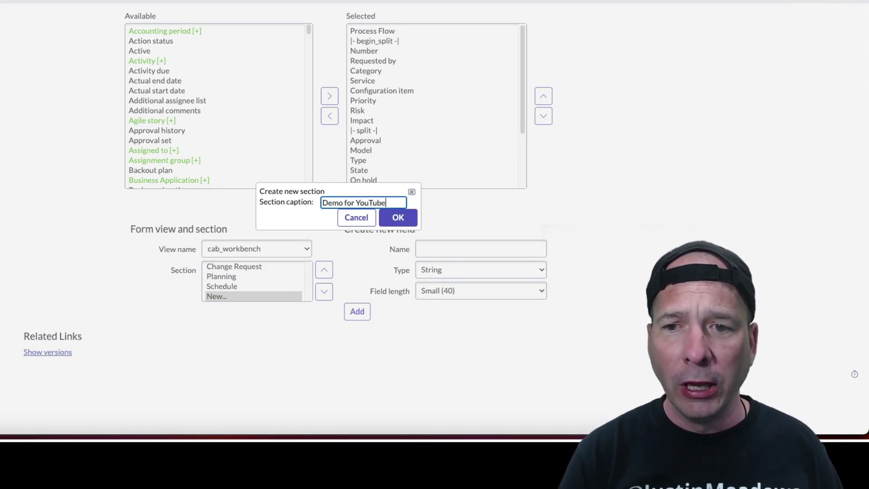
pyautogui.click(398, 217)
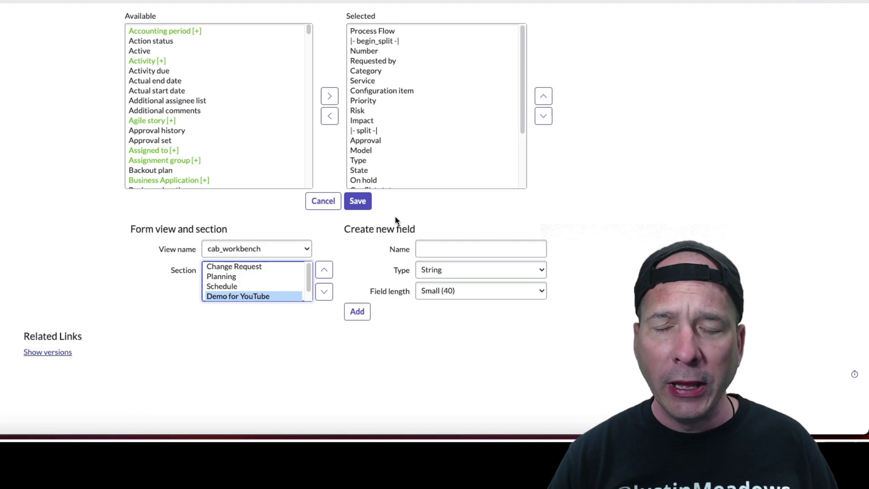
pyautogui.click(152, 180)
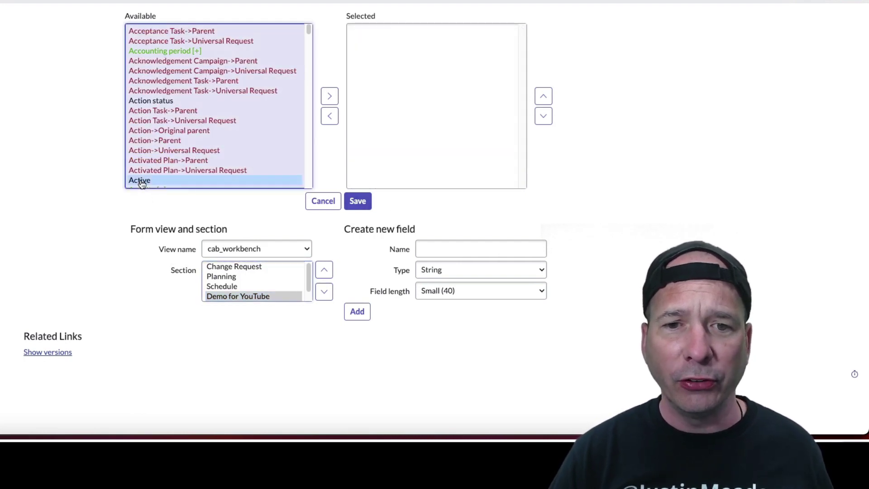
pyautogui.click(329, 97)
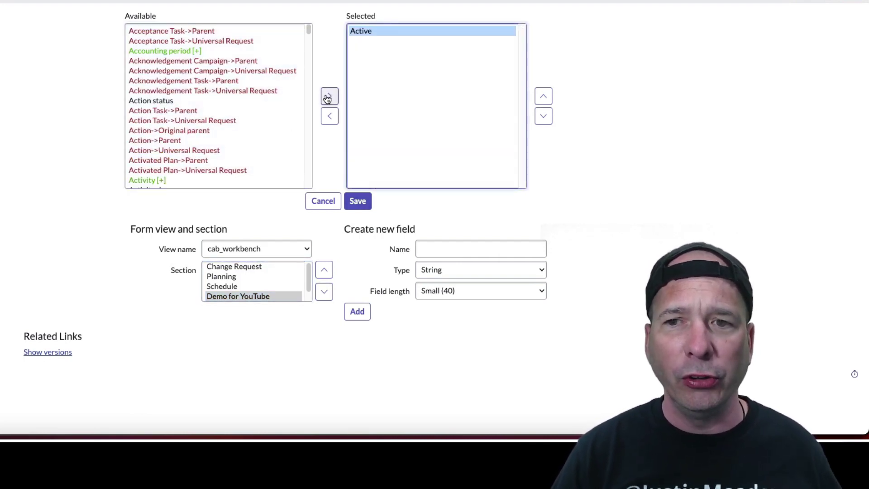
pyautogui.click(359, 202)
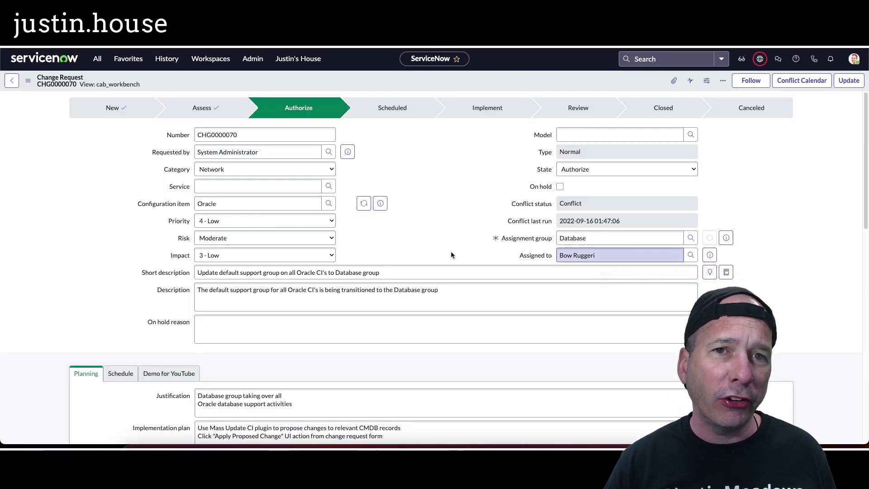
# Show the Demo for YouTube tab on the change form and on CHG0000070 in the reloaded CAB Workbench
pyautogui.scroll(-3, 152, 258)
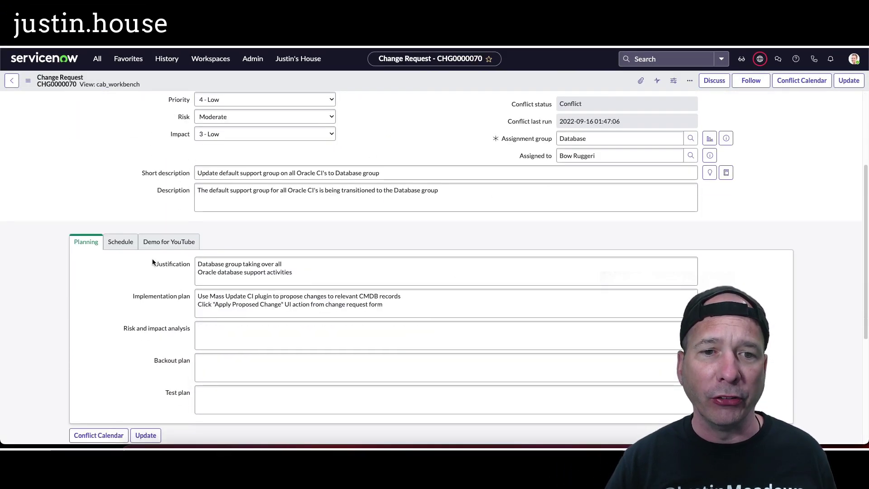
pyautogui.click(156, 243)
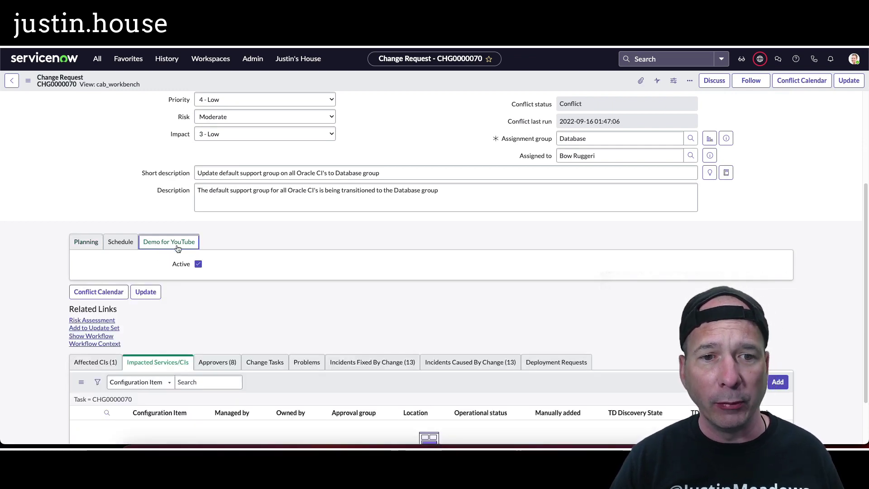
pyautogui.click(314, 52)
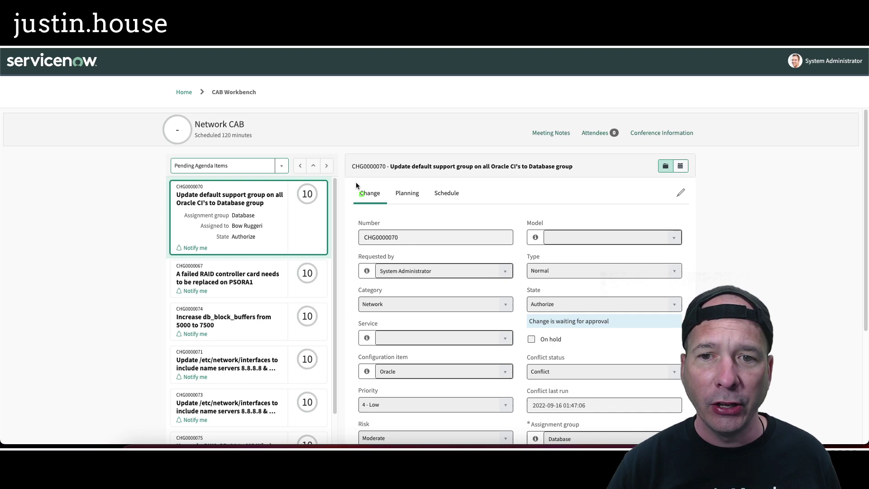
pyautogui.moveTo(350, 178)
pyautogui.mouseDown()
pyautogui.moveTo(492, 221)
pyautogui.moveTo(478, 211)
pyautogui.mouseUp()
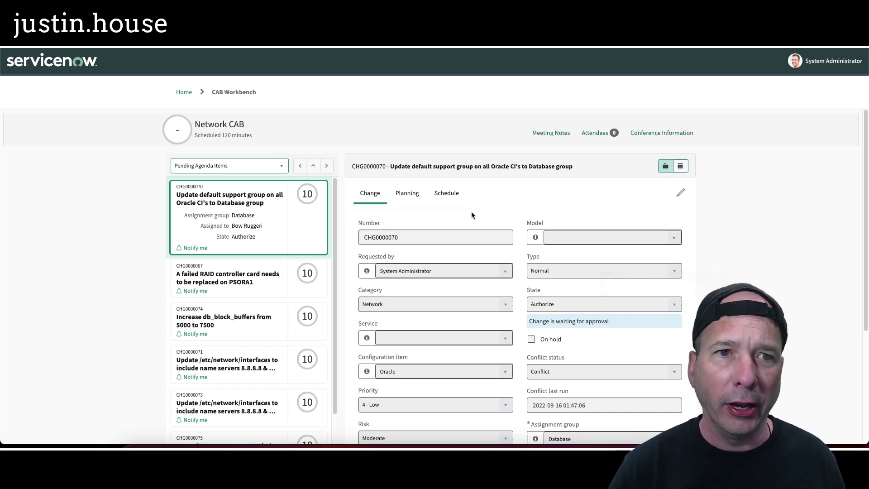
pyautogui.press('F5')
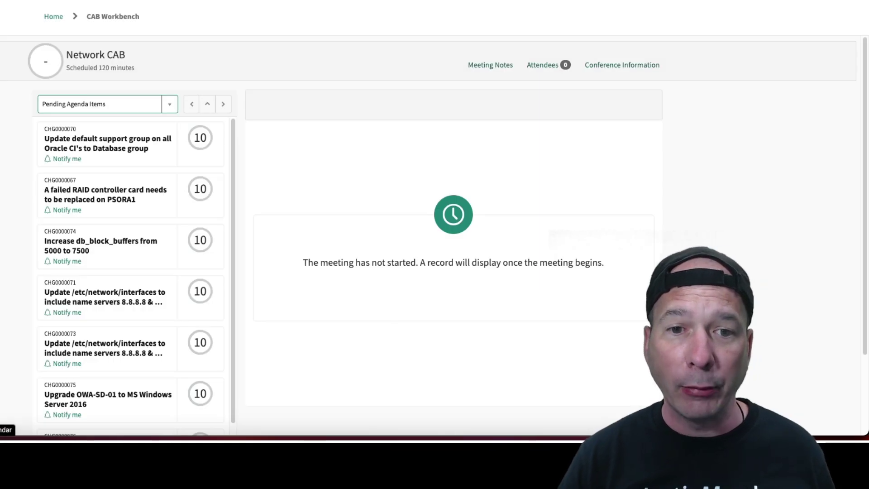
pyautogui.click(110, 143)
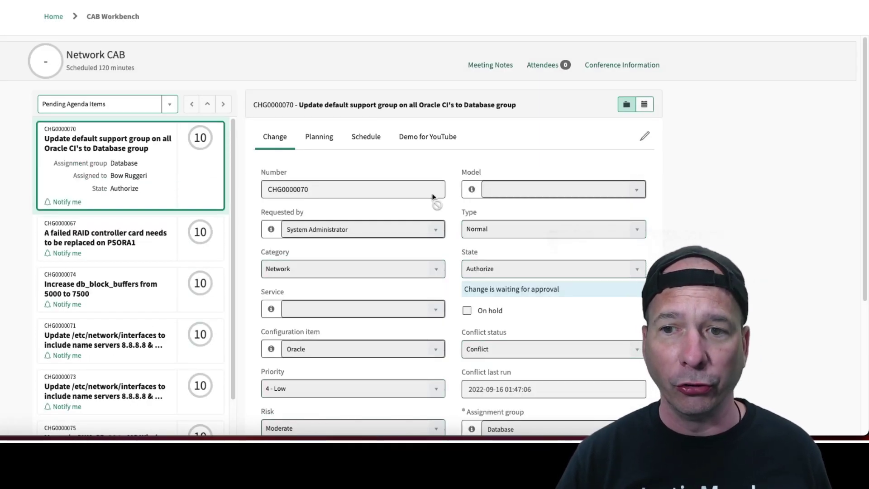
pyautogui.moveTo(383, 119); pyautogui.dragTo(475, 154)
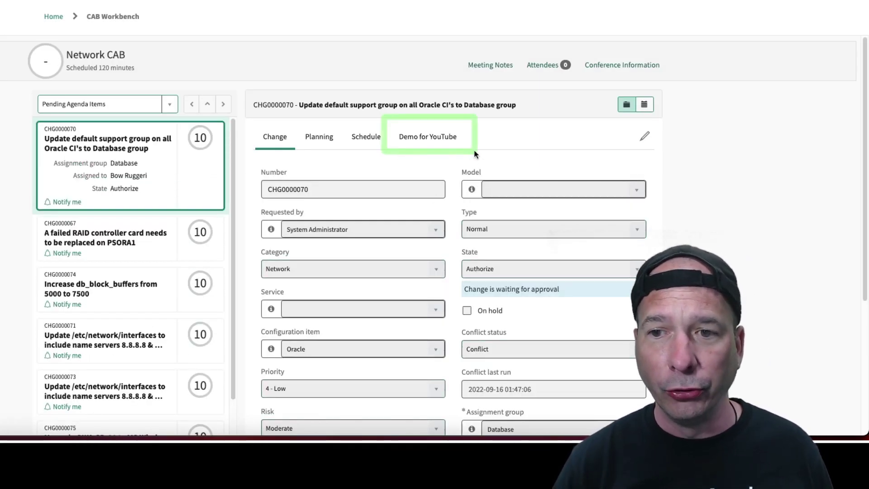
pyautogui.click(431, 136)
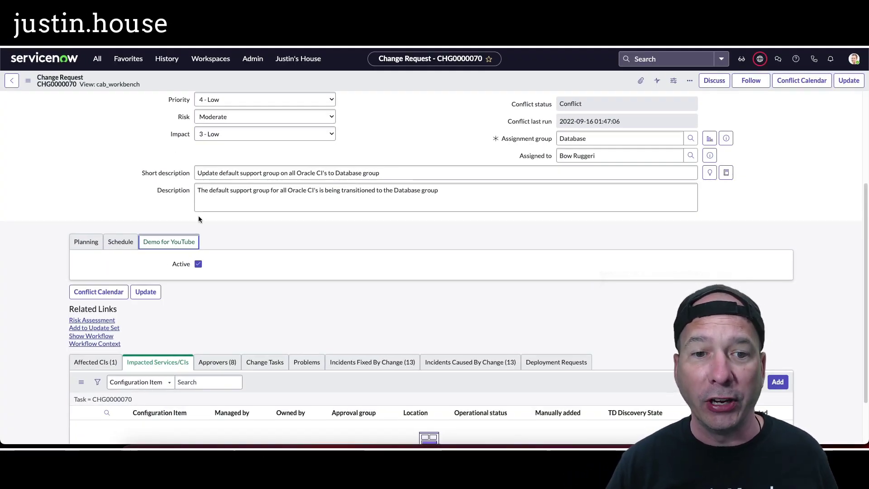
# Open the cab_workbench form layout and select the Demo for YouTube section
pyautogui.scroll(4, 198, 219)
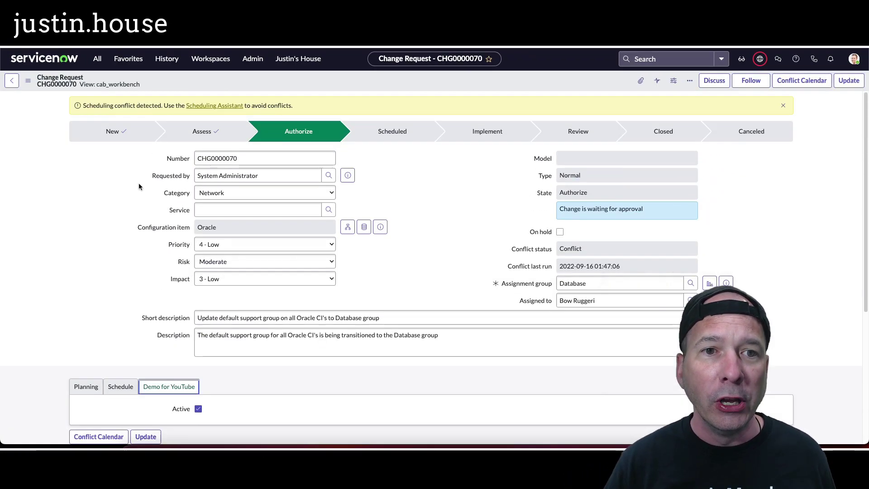
pyautogui.click(28, 81)
pyautogui.moveTo(111, 244)
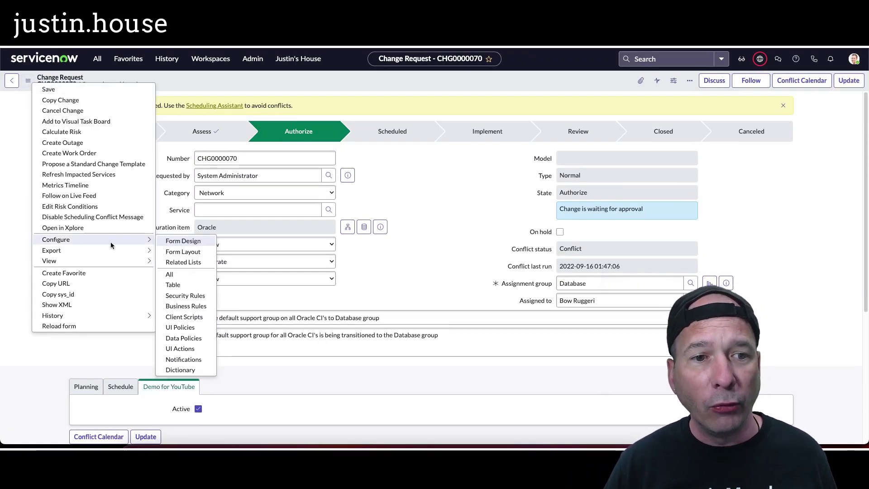
pyautogui.click(180, 251)
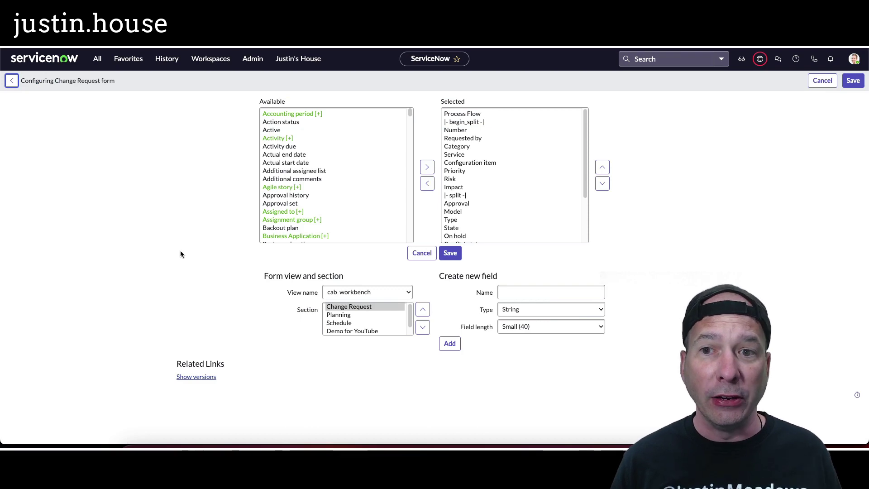
pyautogui.click(361, 331)
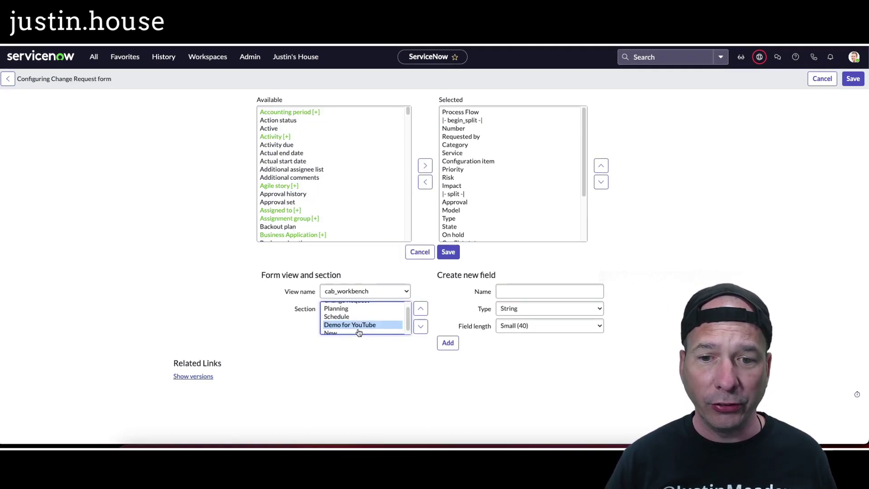
# Add Impacted CIs to the section's fields alongside Active and save the layout
pyautogui.click(285, 55)
pyautogui.hotkey('ctrl', 'a')
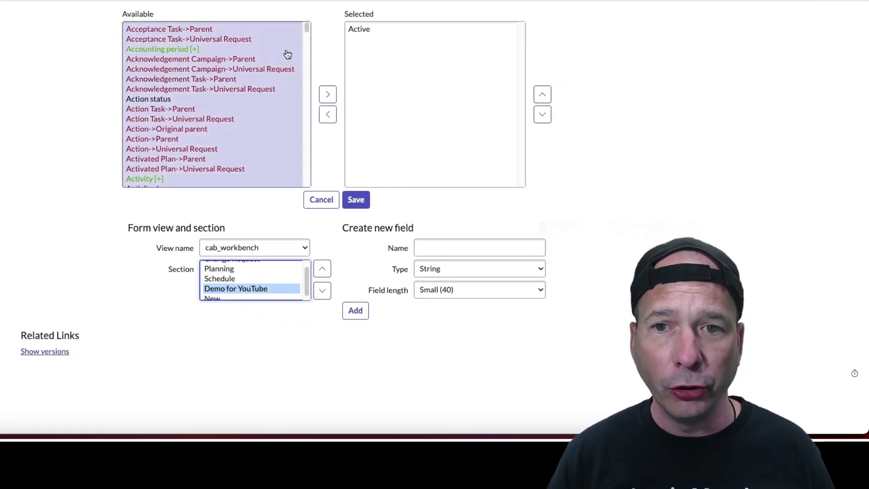
pyautogui.moveTo(307, 28); pyautogui.dragTo(306, 97)
pyautogui.scroll(-1, 181, 140)
pyautogui.click(159, 151)
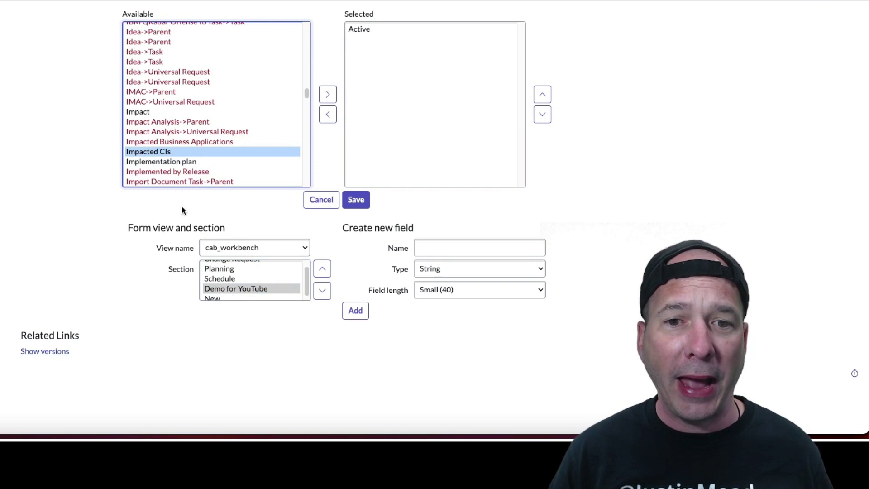
pyautogui.click(328, 94)
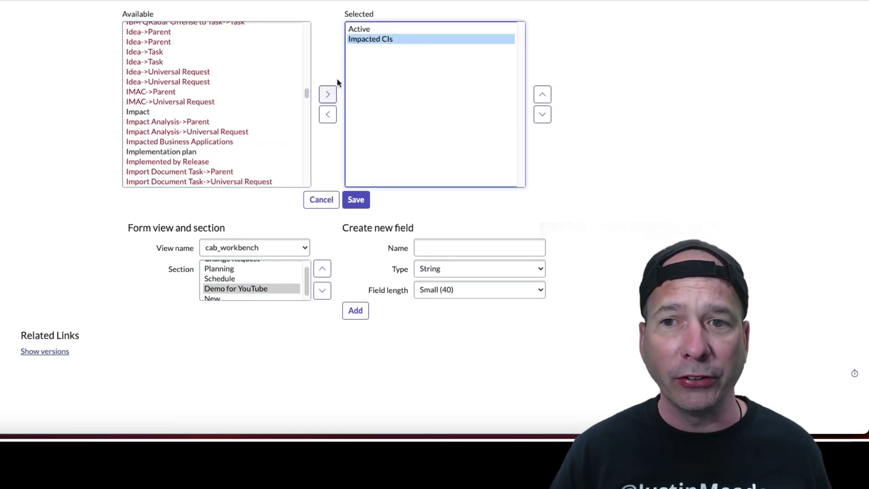
pyautogui.click(359, 28)
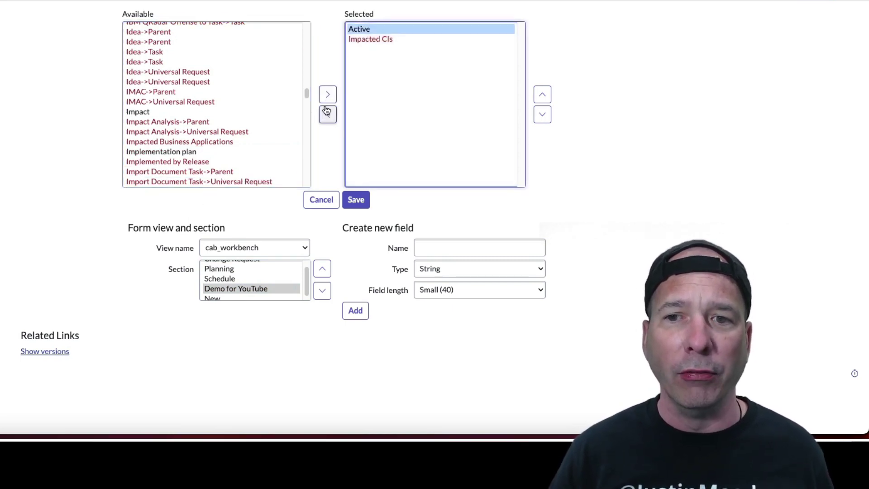
pyautogui.click(355, 200)
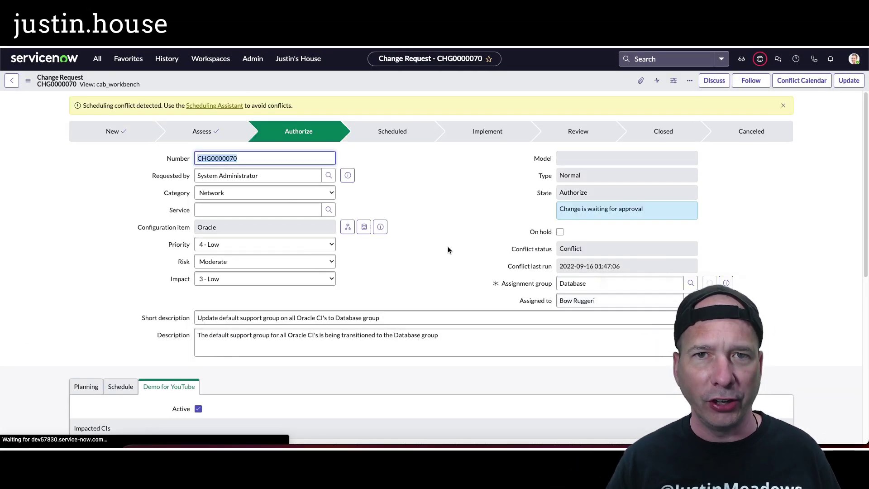
# Switch CHG0000070 to the Default view and scroll to its empty Impacted Services/CIs list
pyautogui.scroll(-5, 392, 292)
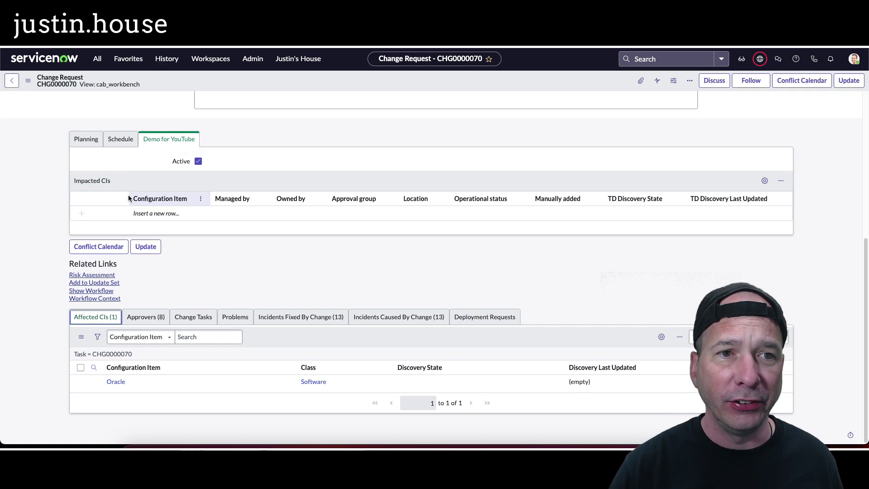
pyautogui.scroll(5, 119, 229)
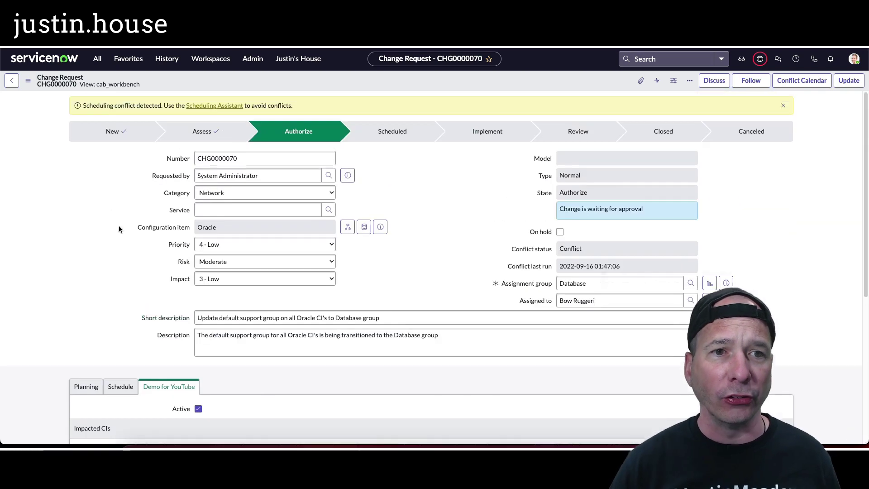
pyautogui.click(27, 81)
pyautogui.moveTo(150, 262)
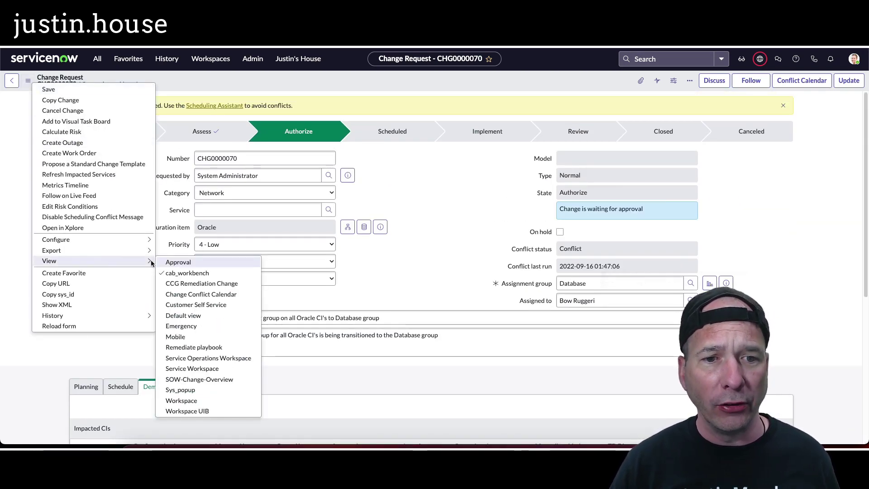
pyautogui.click(183, 316)
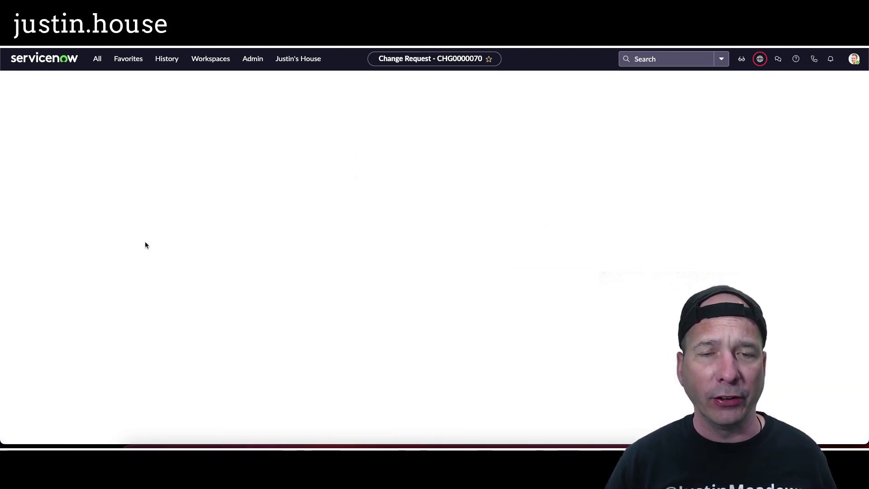
pyautogui.scroll(-6, 102, 349)
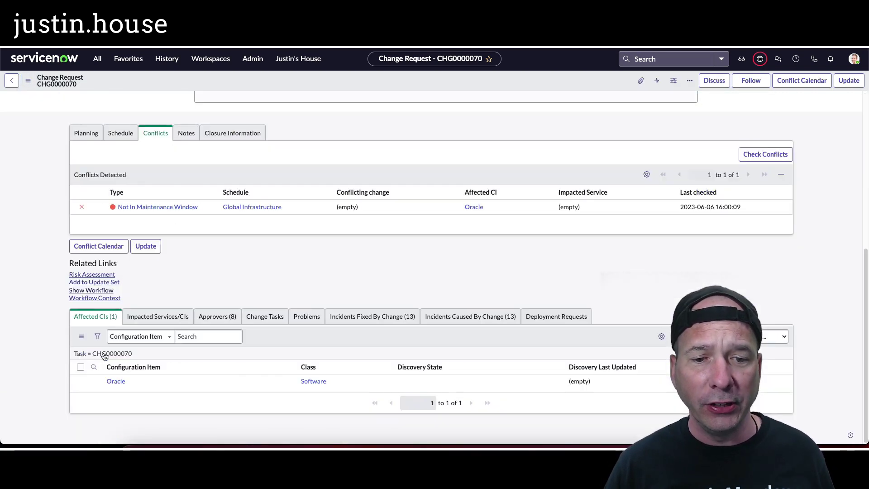
# Start adding impacted CIs and filter configuration items by 'oracle'
pyautogui.click(151, 319)
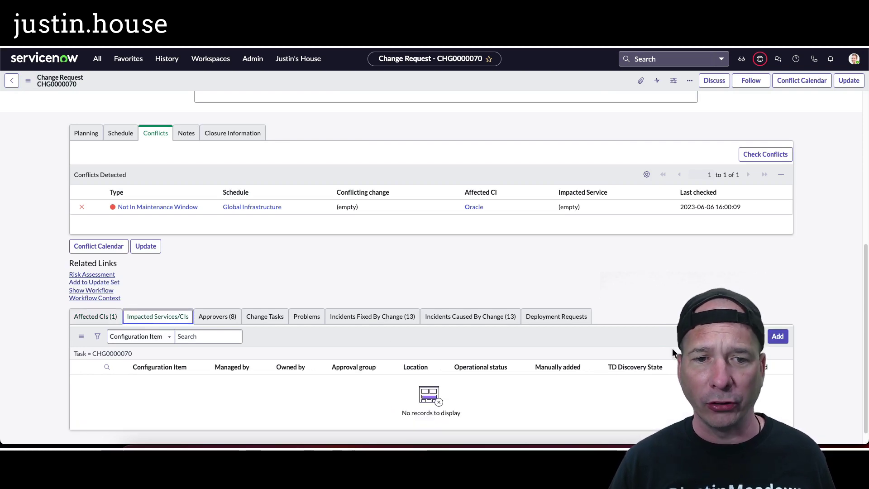
pyautogui.click(778, 336)
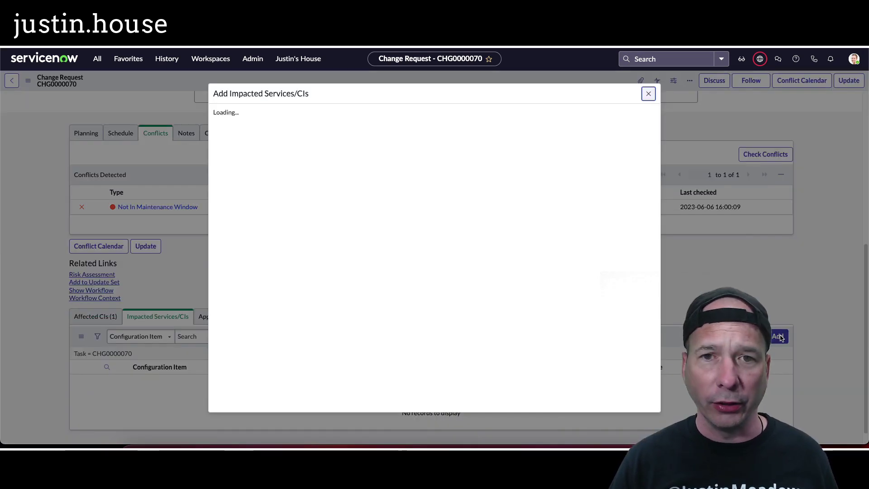
pyautogui.click(265, 181)
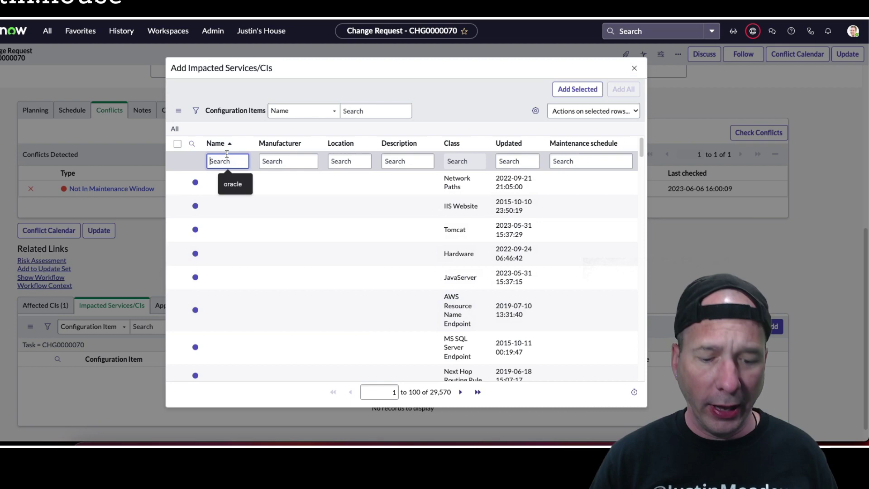
pyautogui.write('oracle')
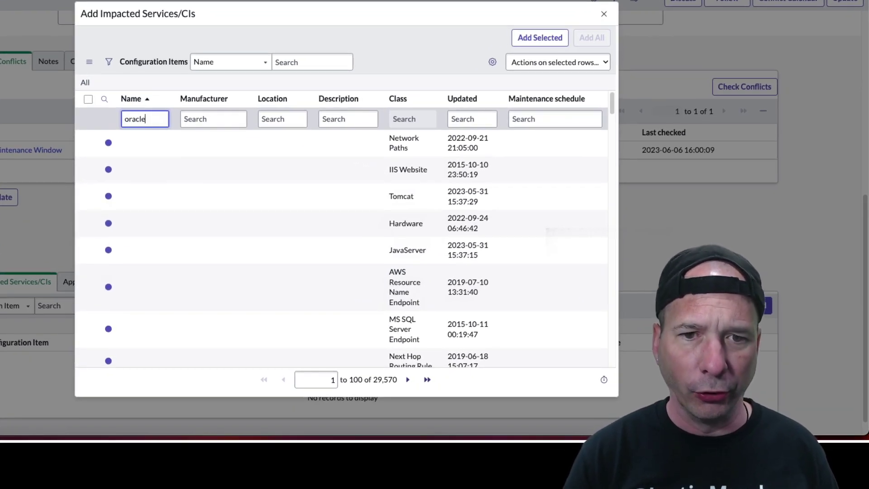
pyautogui.press('Return')
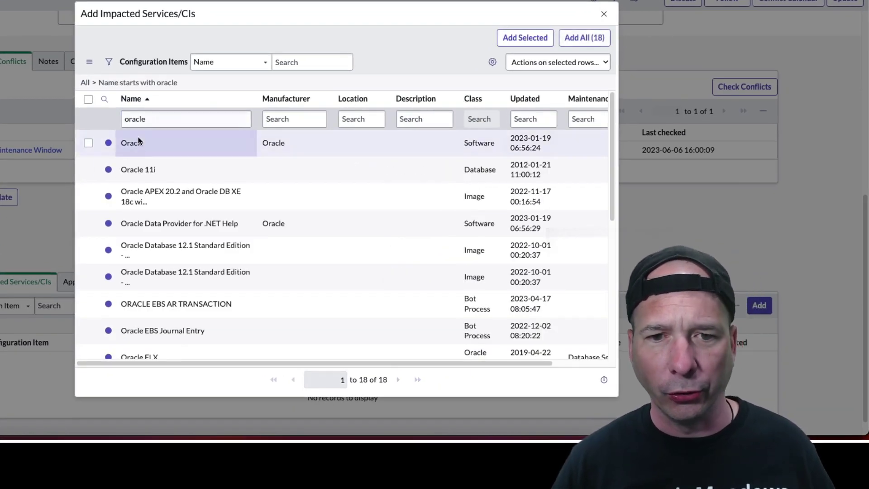
# Add Oracle, Oracle 11i and Oracle APEX 20.2 as impacted services/CIs
pyautogui.click(88, 143)
pyautogui.click(87, 169)
pyautogui.click(88, 196)
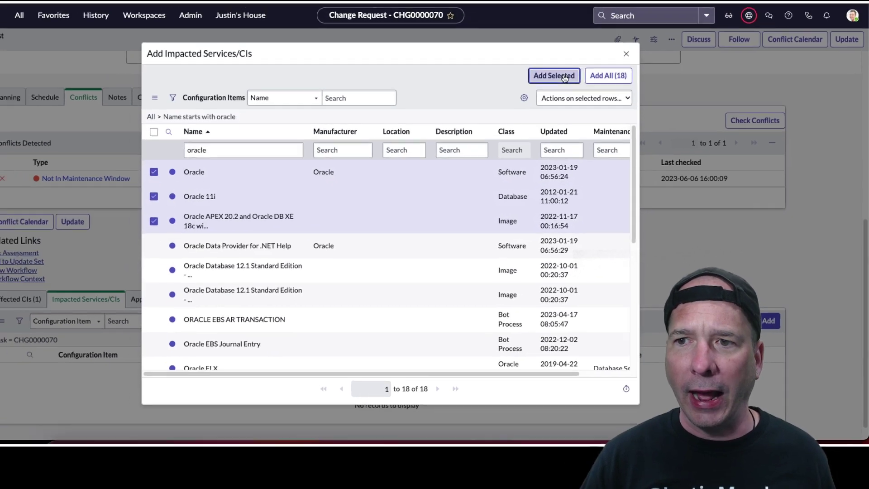
pyautogui.click(525, 37)
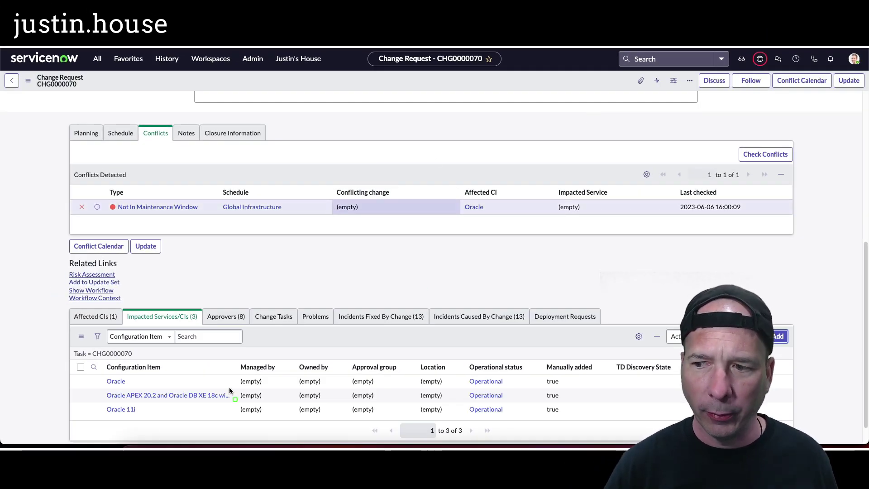
pyautogui.moveTo(73, 348); pyautogui.dragTo(243, 421)
pyautogui.press('Escape')
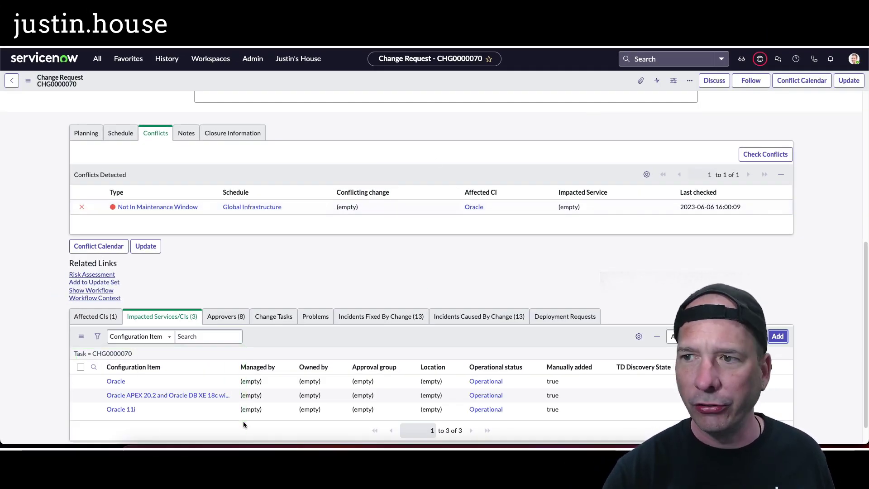
# Save CHG0000070 and switch its form to the cab_workbench view
pyautogui.rightClick(405, 76)
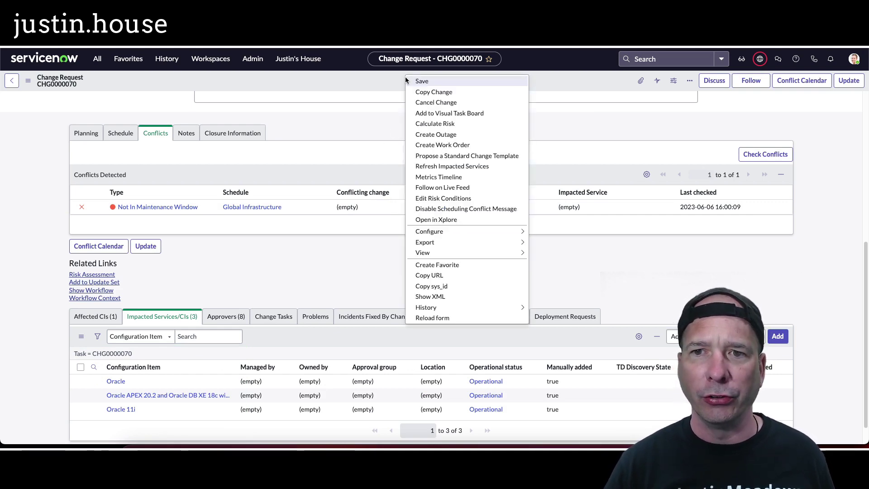
pyautogui.click(431, 80)
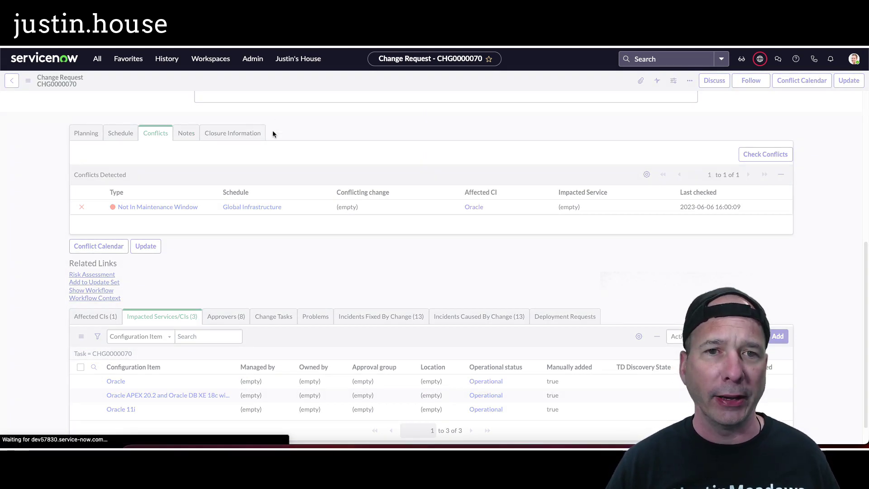
pyautogui.click(27, 80)
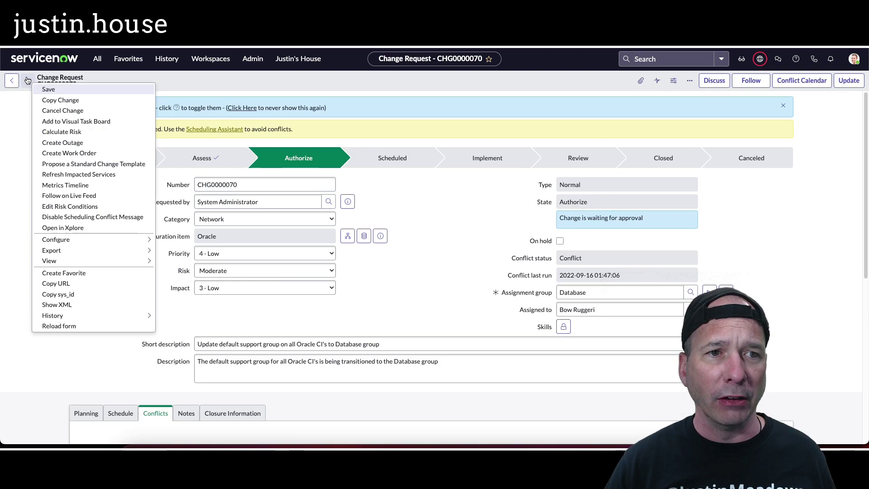
pyautogui.moveTo(127, 263)
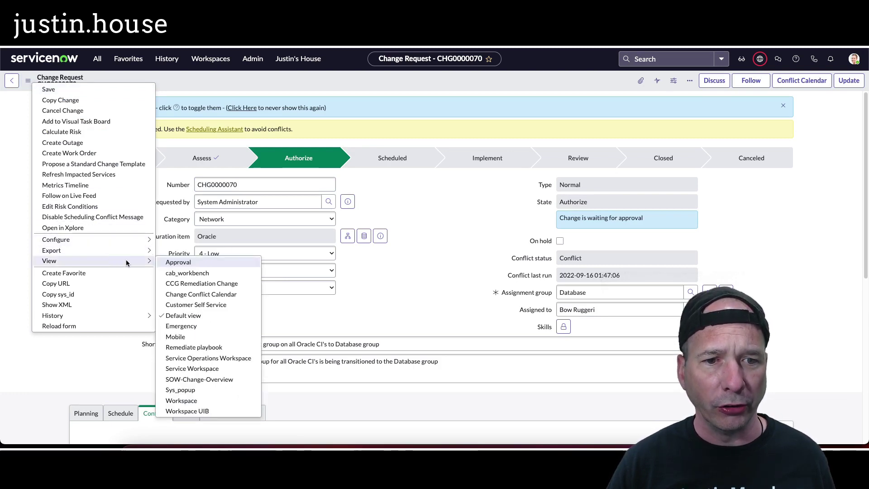
pyautogui.click(28, 80)
pyautogui.click(28, 80)
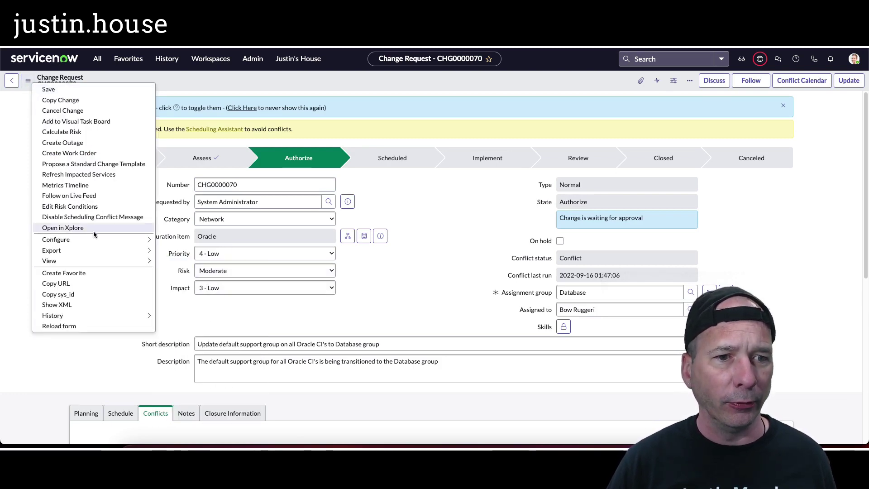
pyautogui.click(171, 273)
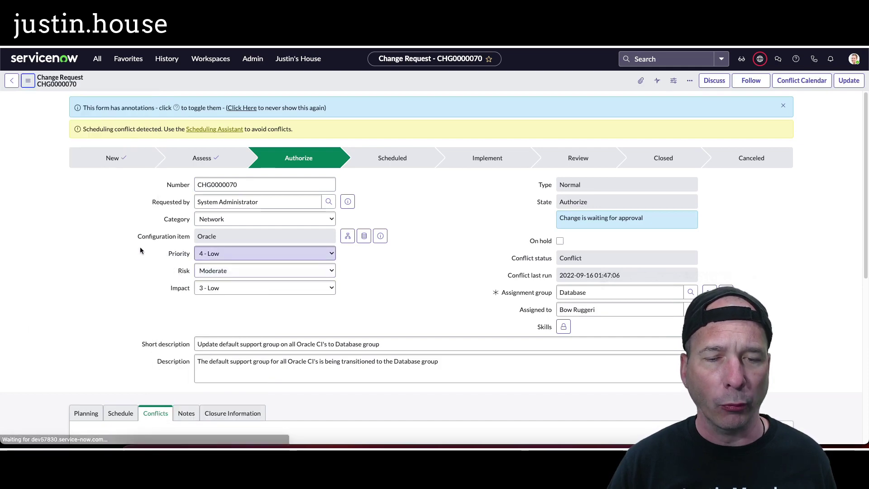
pyautogui.scroll(-6, 123, 226)
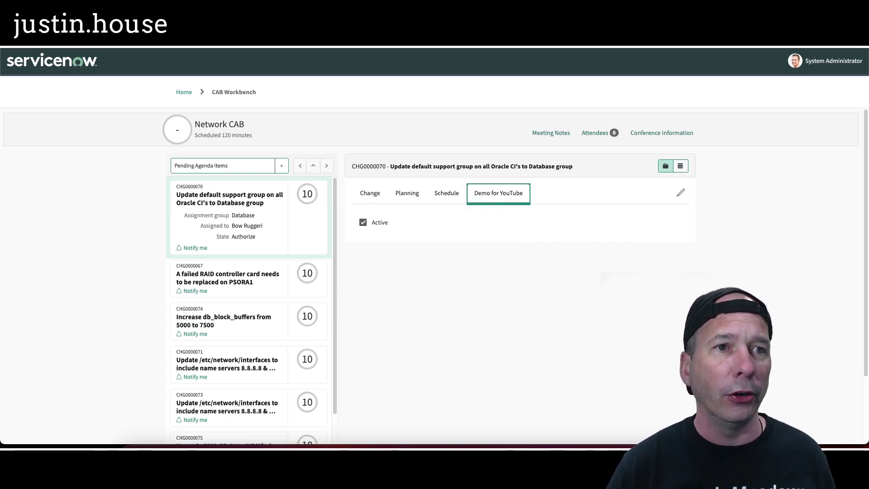
# Reload CAB Workbench, browse CHG0000070's Demo for YouTube, Schedule and Planning tabs, then open its edit popup
pyautogui.press('F5')
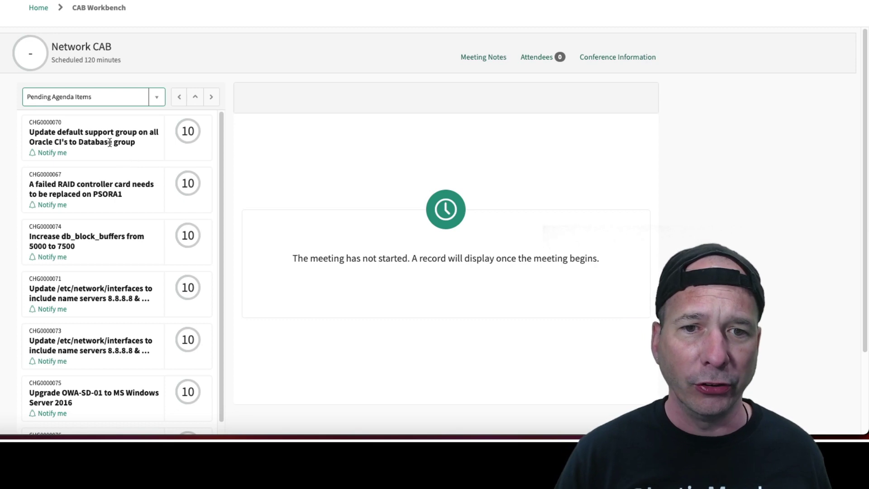
pyautogui.click(110, 142)
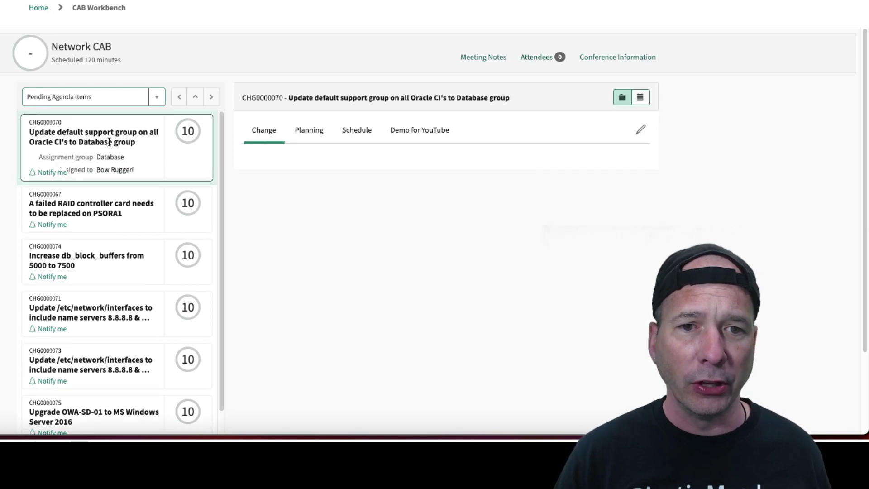
pyautogui.click(398, 137)
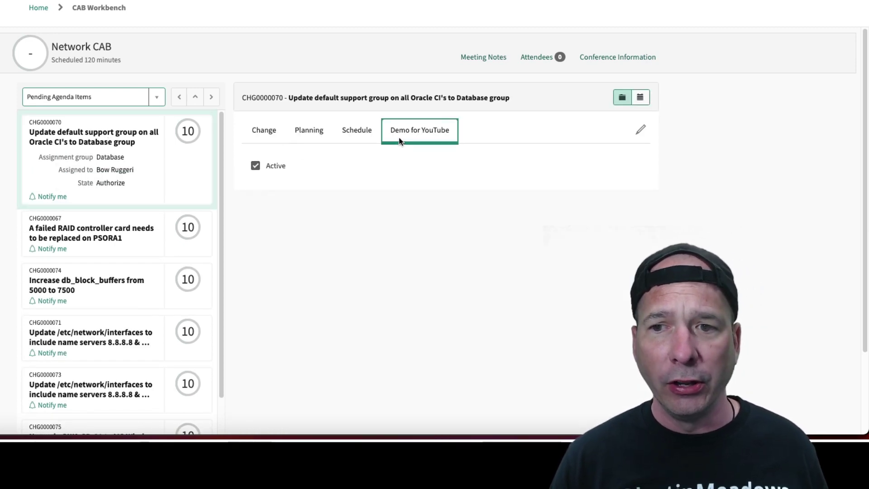
pyautogui.click(362, 131)
pyautogui.click(325, 135)
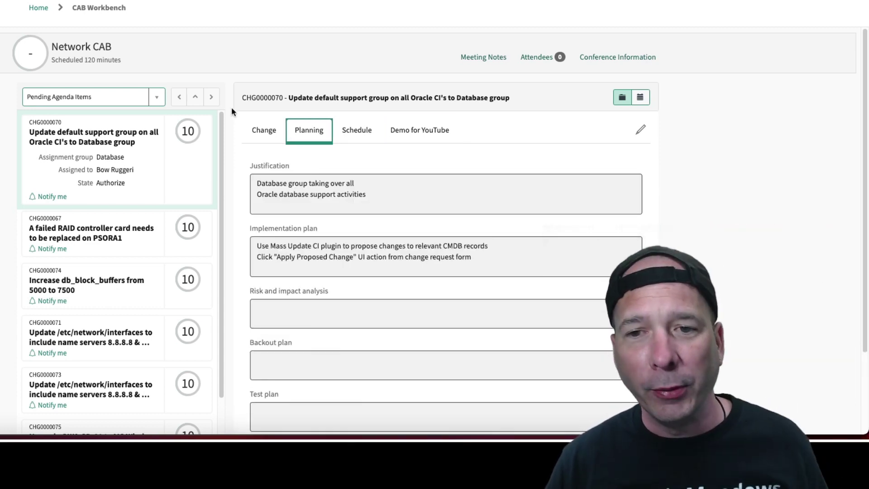
pyautogui.click(639, 131)
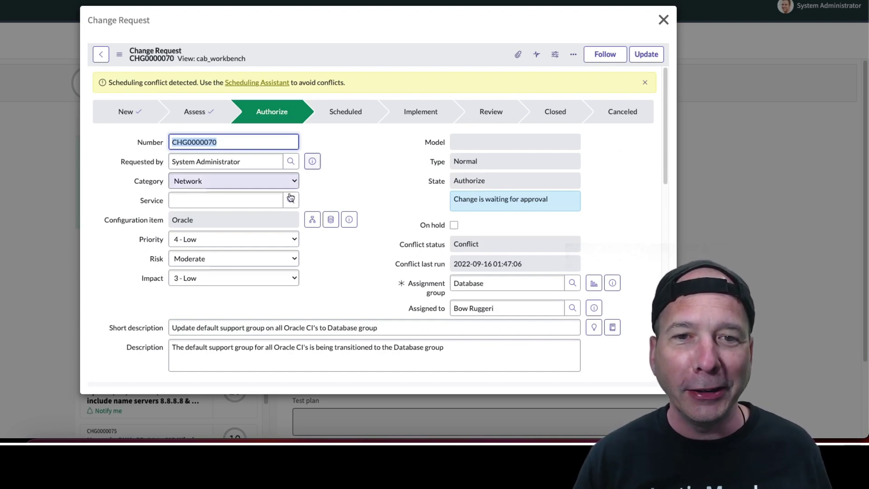
# In the popup, switch CHG0000070 to Default view and scroll to its three Oracle impacted CIs
pyautogui.scroll(-15, 288, 202)
pyautogui.scroll(15, 288, 207)
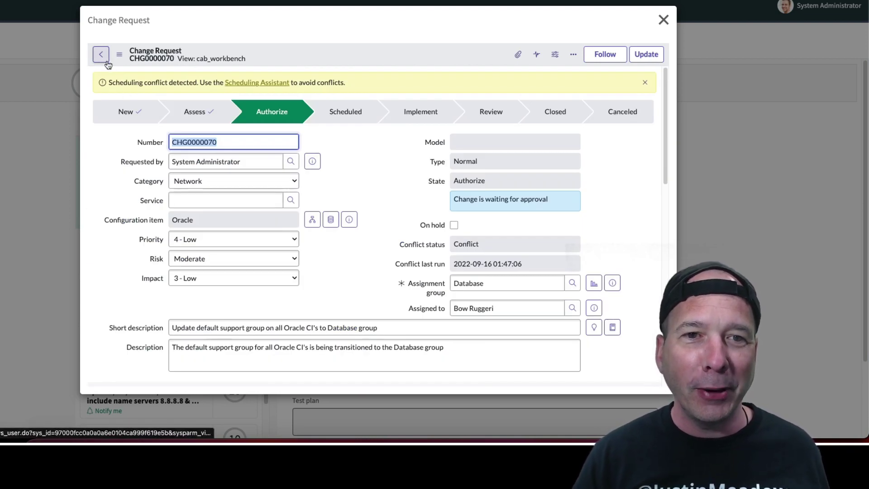
pyautogui.click(119, 54)
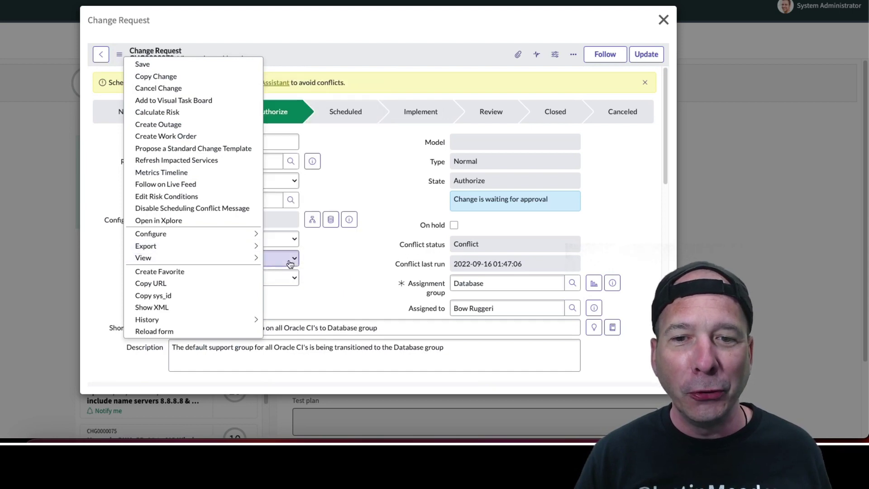
pyautogui.click(271, 244)
pyautogui.click(119, 55)
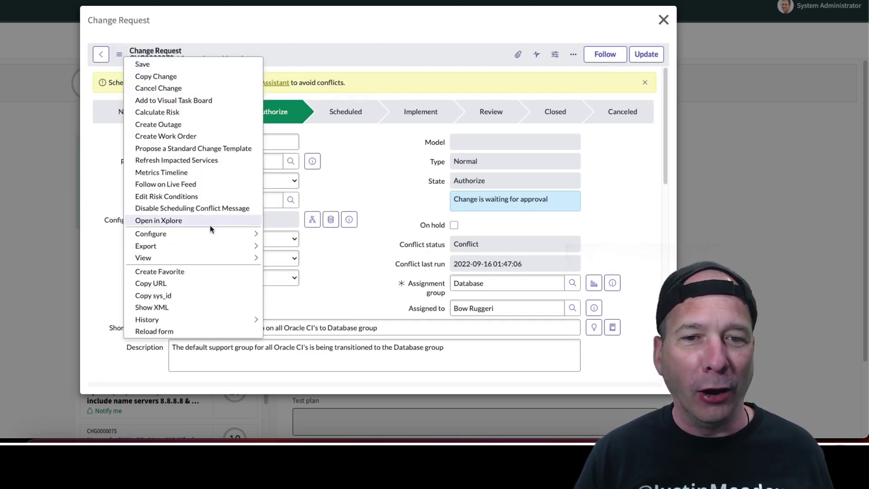
pyautogui.moveTo(244, 257)
pyautogui.click(298, 146)
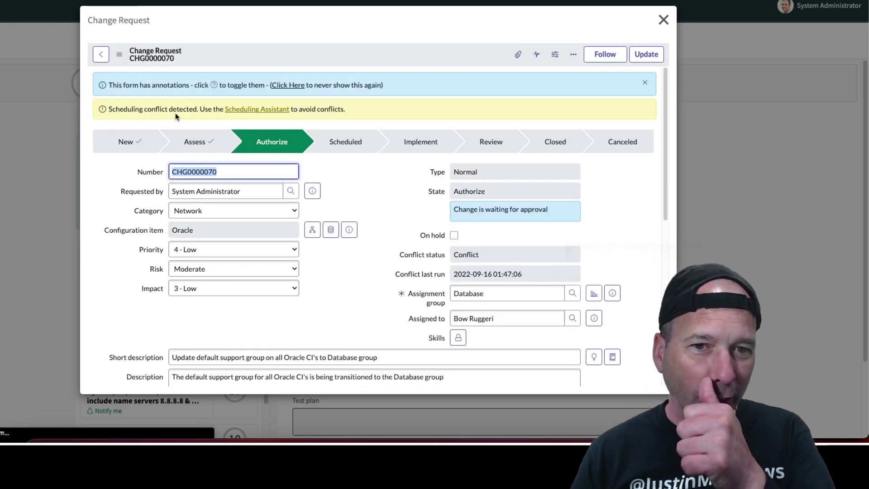
pyautogui.scroll(-2, 160, 154)
pyautogui.scroll(-10, 158, 159)
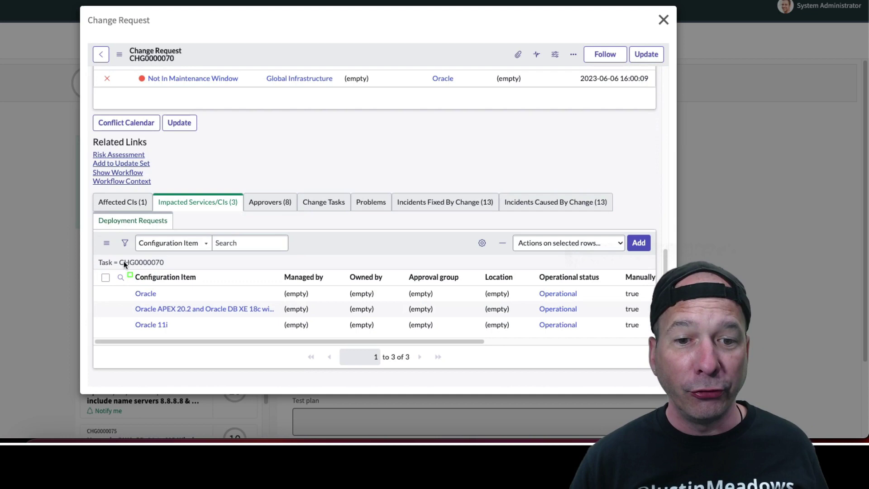
pyautogui.moveTo(124, 264); pyautogui.dragTo(281, 357)
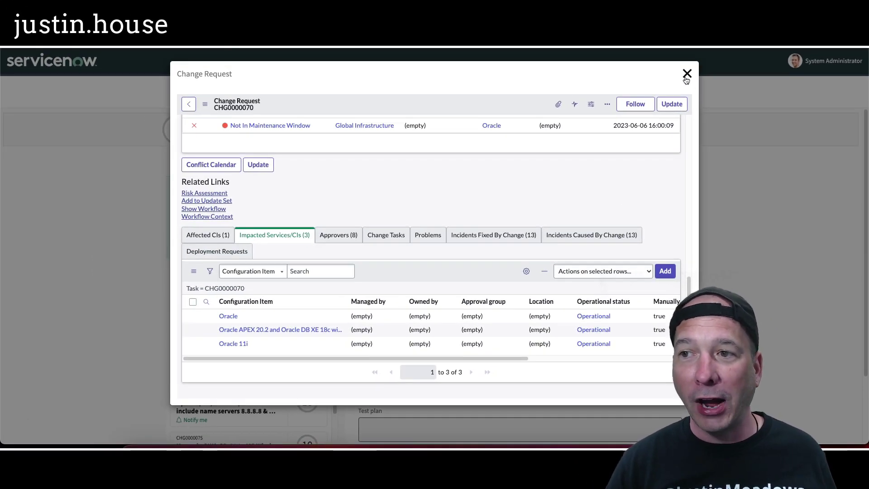
# Reopen CHG0000070's edit popup from the Demo for YouTube section and scroll to its three Oracle impacted services/CIs
pyautogui.click(686, 75)
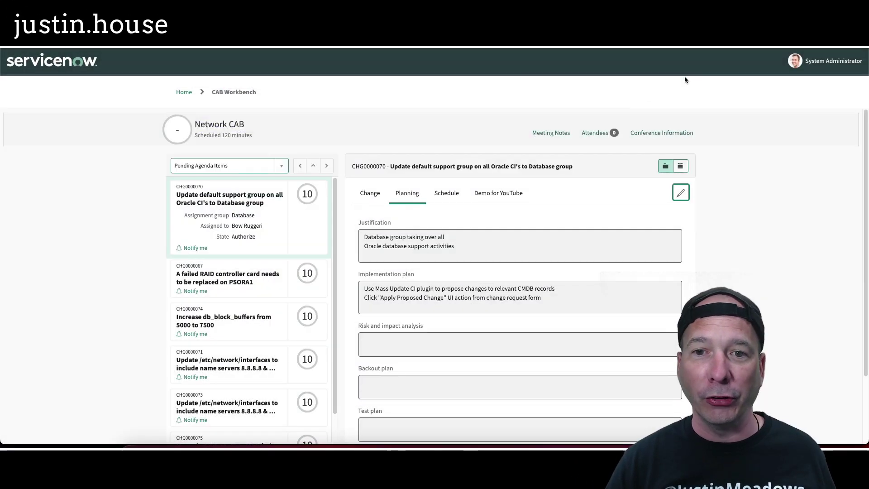
pyautogui.click(499, 192)
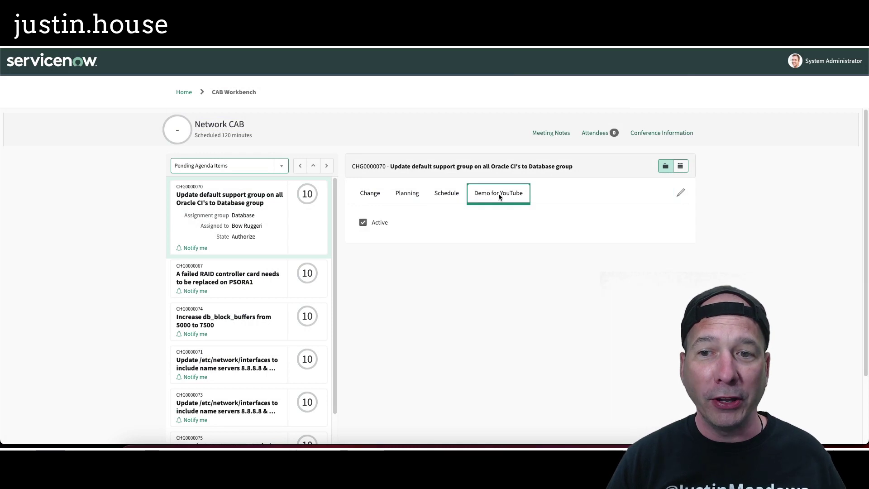
pyautogui.click(681, 194)
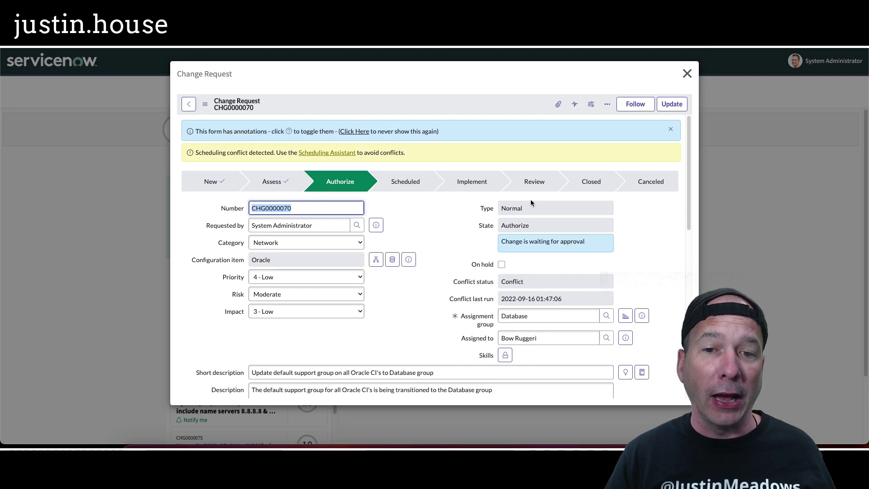
pyautogui.scroll(-15, 320, 257)
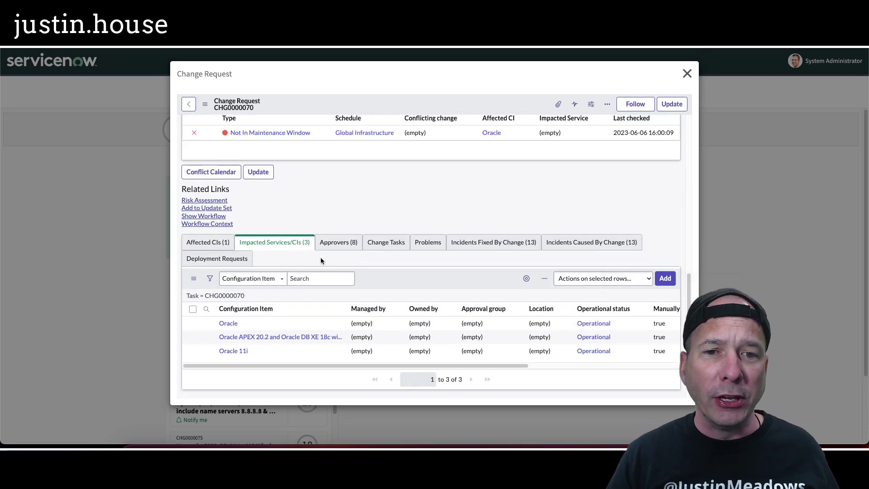
# Show CHG0000070's Impacted Services/CIs list with its three Oracle CIs
pyautogui.click(282, 250)
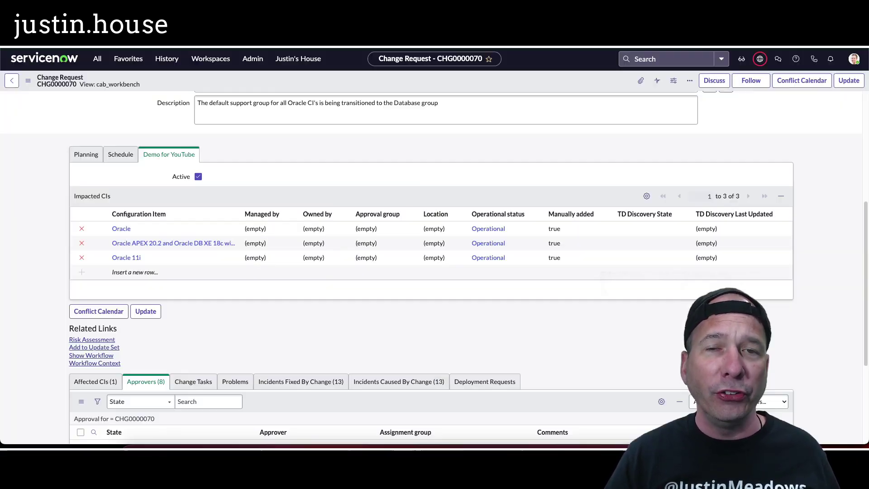